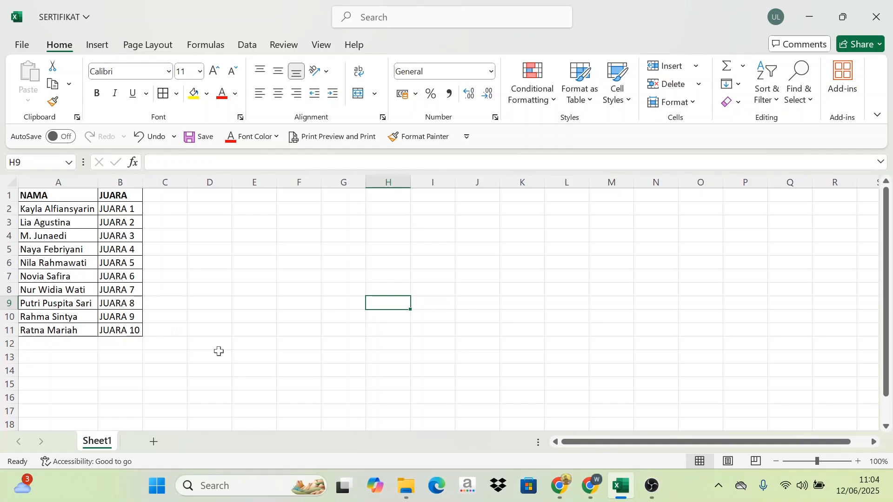
Examine the NAMA and JUARA table in the SERTIFIKAT workbook in Excel, checking that Canva is open alongside it
{"action": "left_click", "coordinate": [591, 488]}
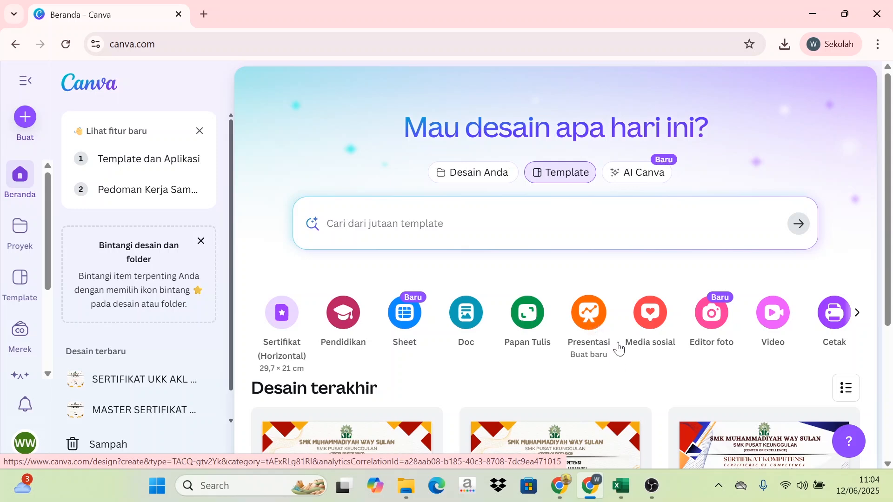
{"action": "left_click", "coordinate": [621, 486]}
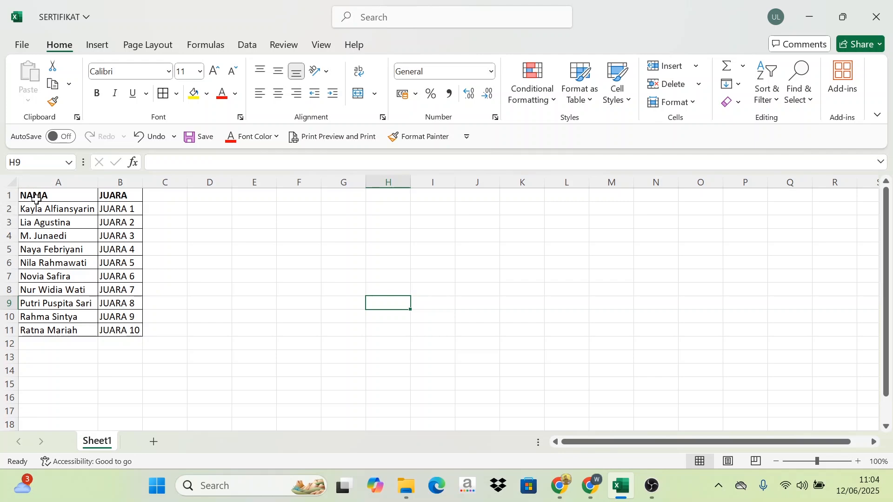
{"action": "left_click_drag", "start_coordinate": [36, 199], "coordinate": [139, 332]}
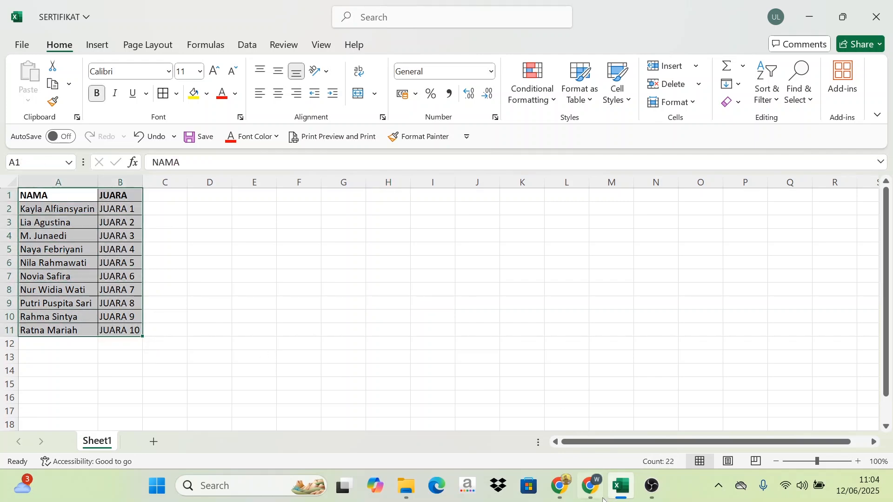
{"action": "mouse_move", "coordinate": [602, 500]}
{"action": "left_click", "coordinate": [590, 420]}
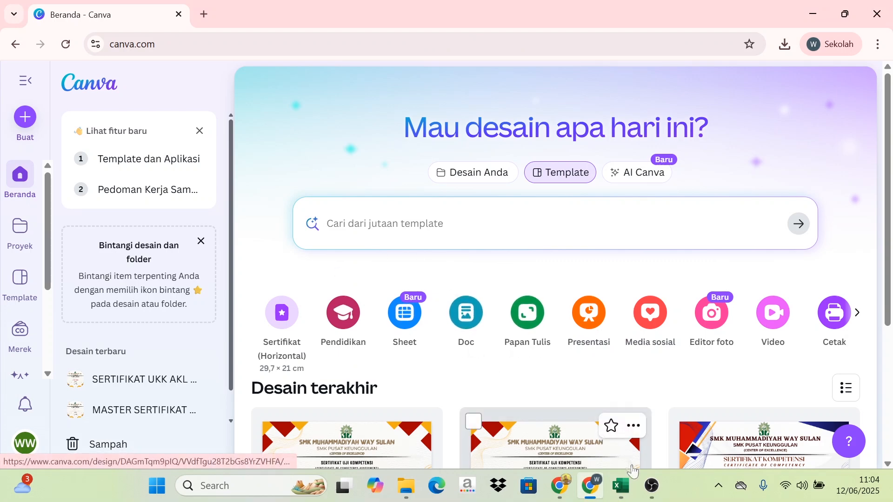
{"action": "mouse_move", "coordinate": [623, 497]}
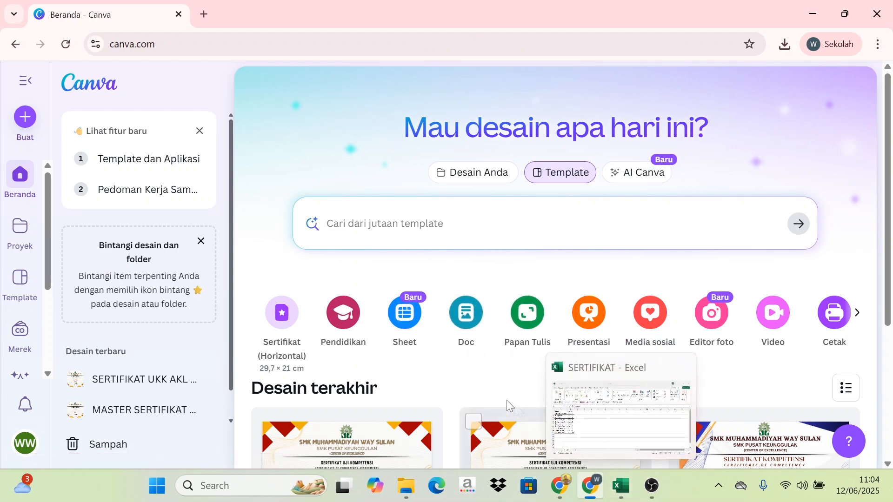
{"action": "left_click", "coordinate": [622, 496]}
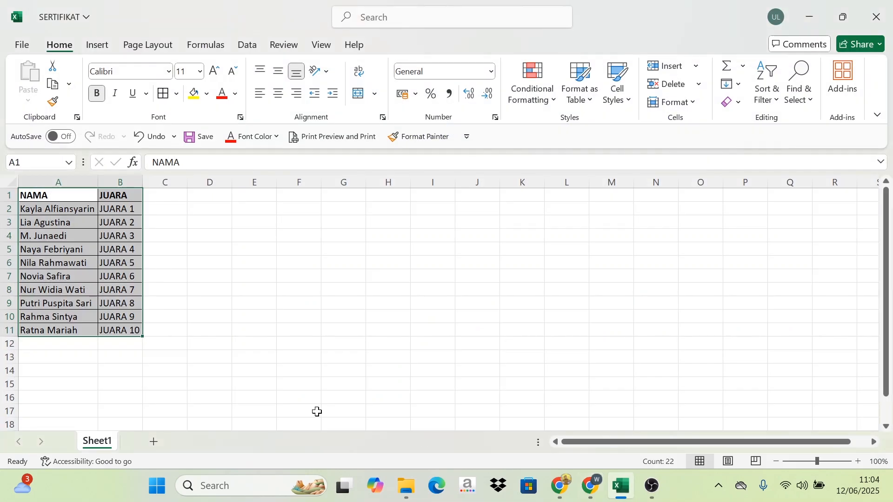
{"action": "left_click", "coordinate": [209, 277]}
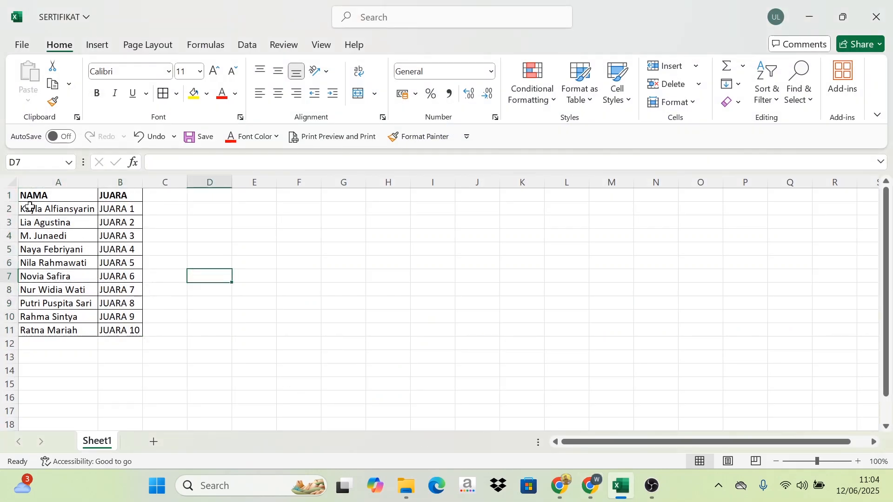
{"action": "left_click_drag", "start_coordinate": [29, 207], "coordinate": [114, 332]}
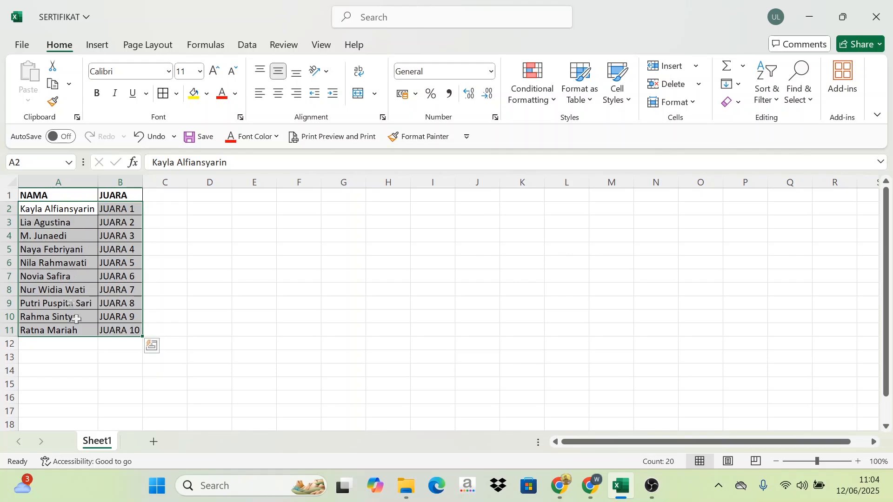
Switch to Canva in the browser and search the templates for SERTIFIKAT
{"action": "left_click", "coordinate": [600, 487]}
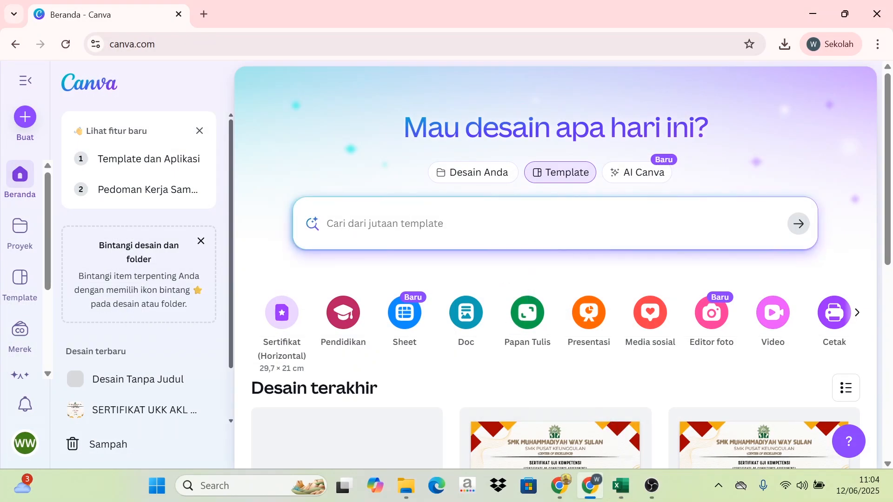
{"action": "left_click", "coordinate": [385, 228]}
{"action": "type", "text": "SEE"}
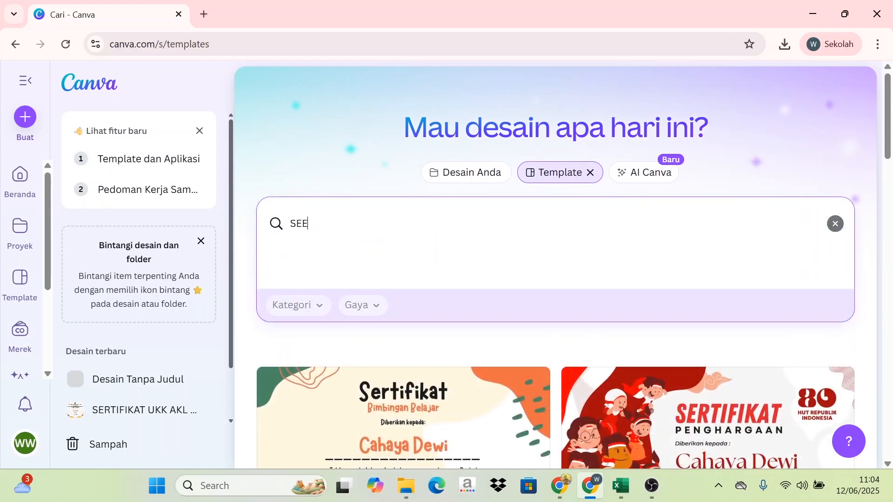
{"action": "key", "text": "BackSpace"}
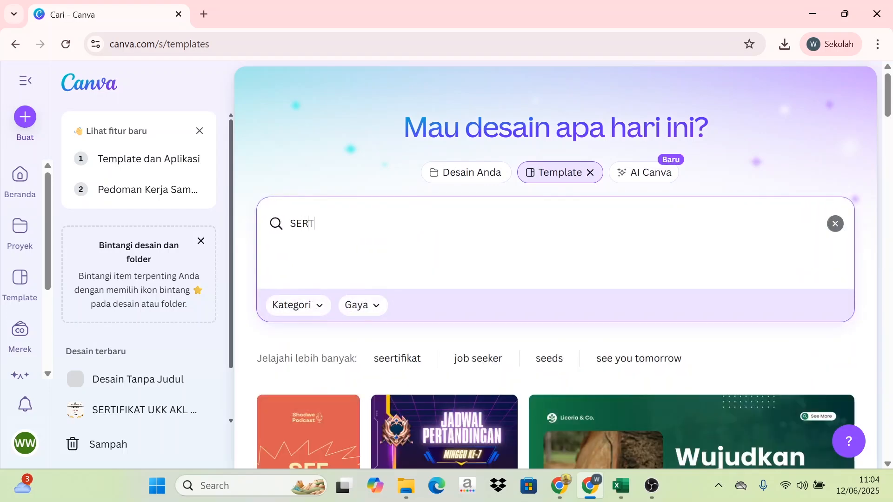
{"action": "type", "text": "RTIFIKAT"}
{"action": "key", "text": "Return"}
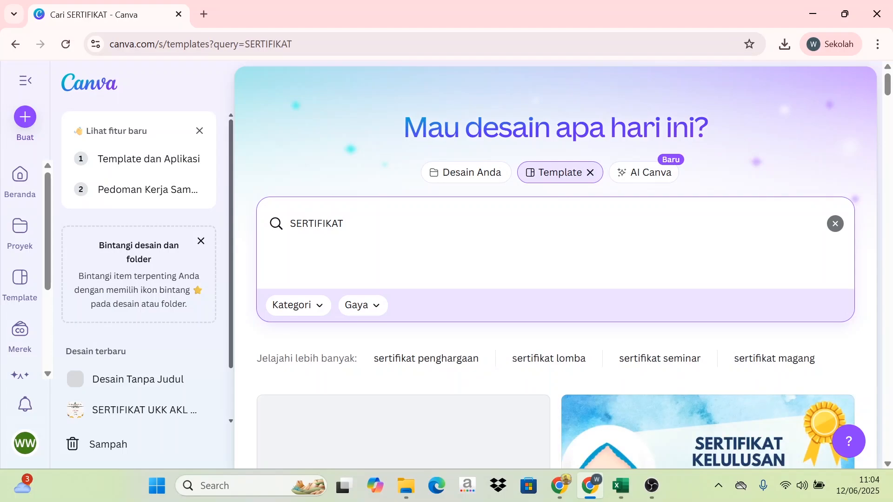
Create an editable design from the Merah Putih Ilustrasi Sertifikat Penghargaan Lomba 17 Agustus template and dismiss the resizing tip
{"action": "scroll", "coordinate": [388, 294], "scroll_direction": "down", "scroll_amount": 9}
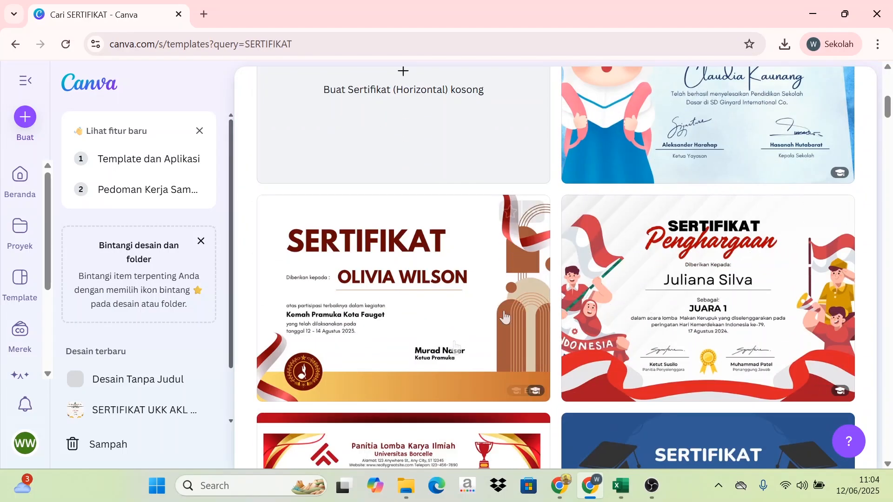
{"action": "scroll", "coordinate": [525, 279], "scroll_direction": "down", "scroll_amount": 3}
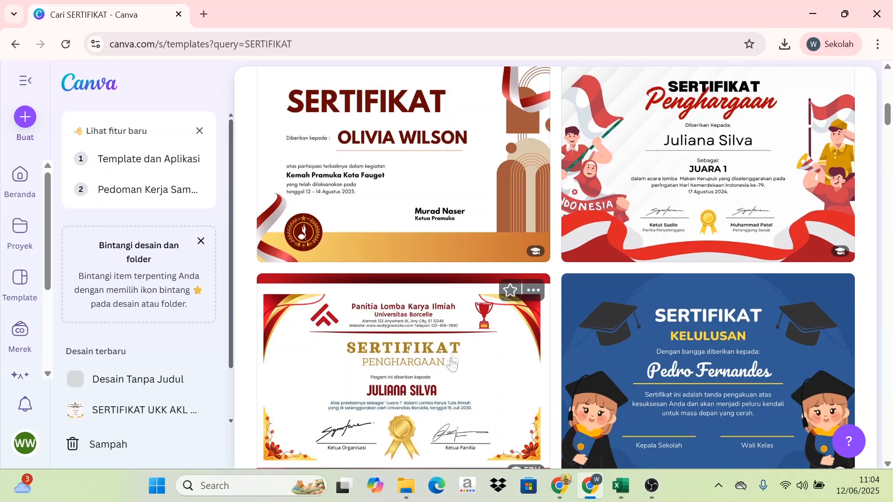
{"action": "scroll", "coordinate": [602, 327], "scroll_direction": "up", "scroll_amount": 3}
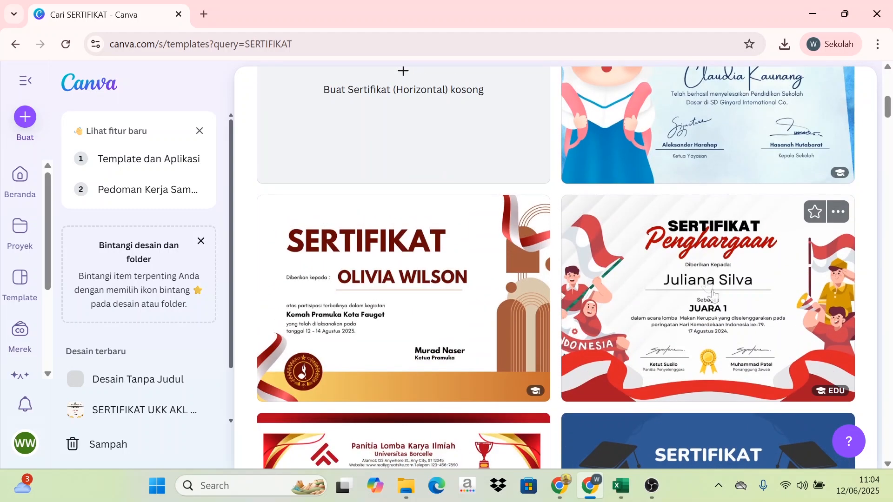
{"action": "left_click", "coordinate": [714, 304]}
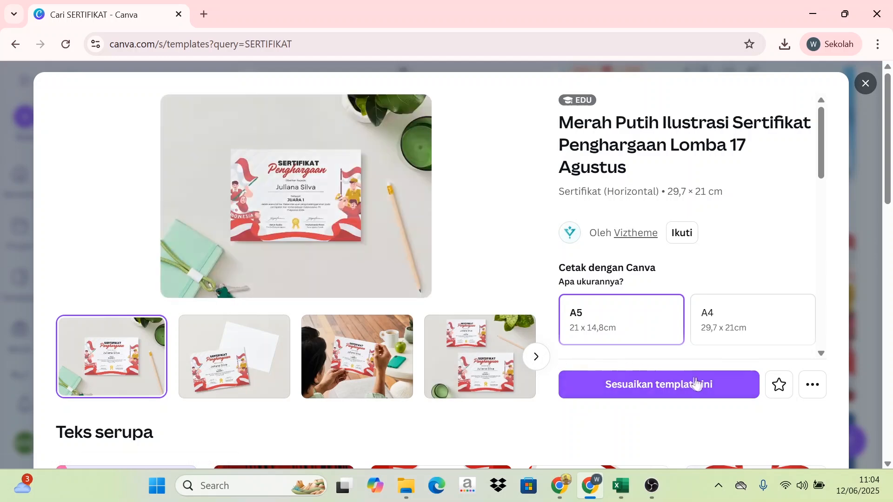
{"action": "left_click", "coordinate": [703, 392]}
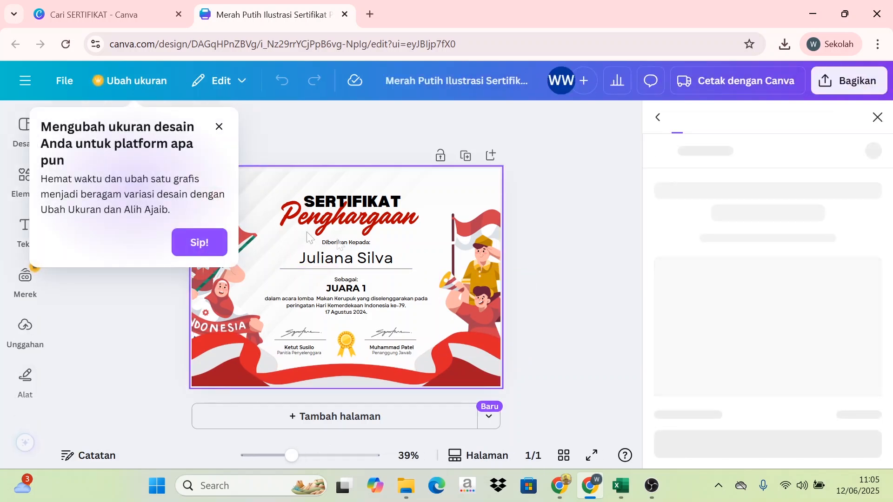
{"action": "left_click", "coordinate": [219, 126]}
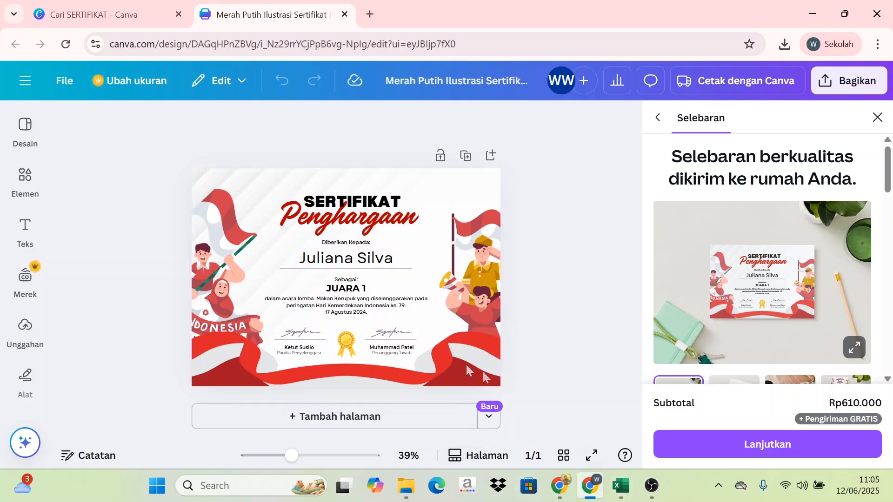
Switch to Excel and review the recipients and their JUARA rankings in A2:B11
{"action": "left_click", "coordinate": [621, 499]}
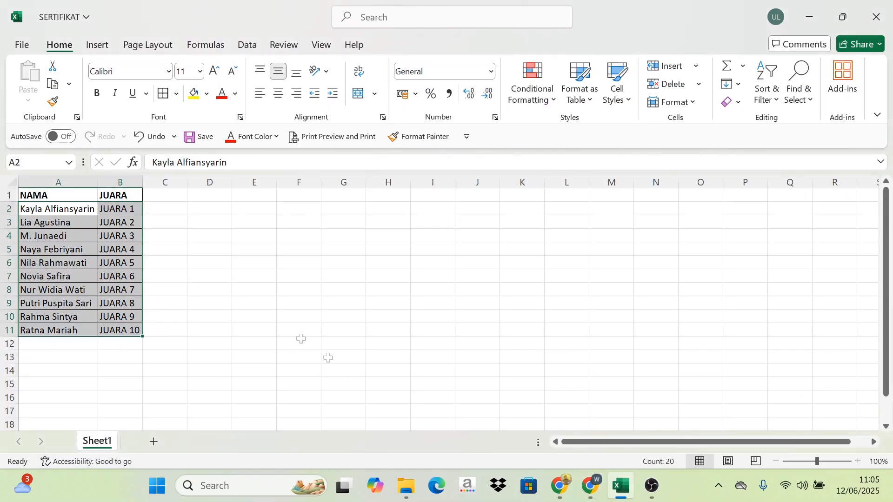
{"action": "left_click", "coordinate": [203, 262]}
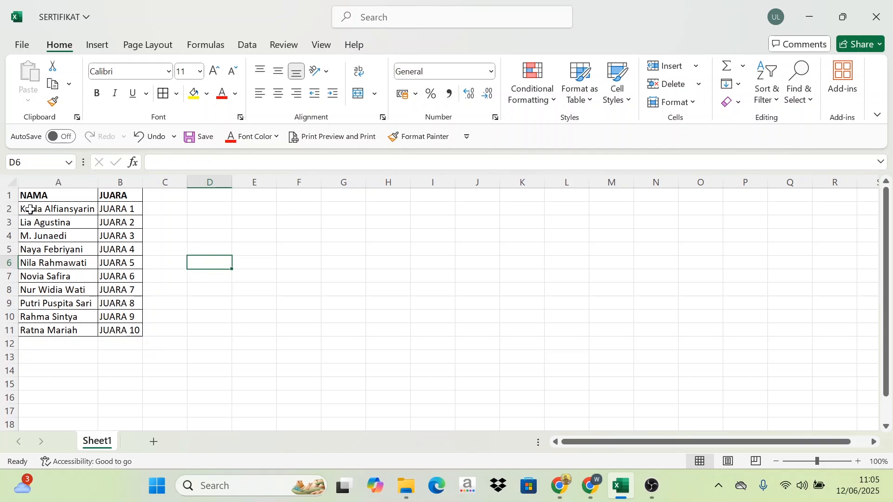
{"action": "left_click_drag", "start_coordinate": [30, 209], "coordinate": [123, 330]}
{"action": "left_click", "coordinate": [195, 302]}
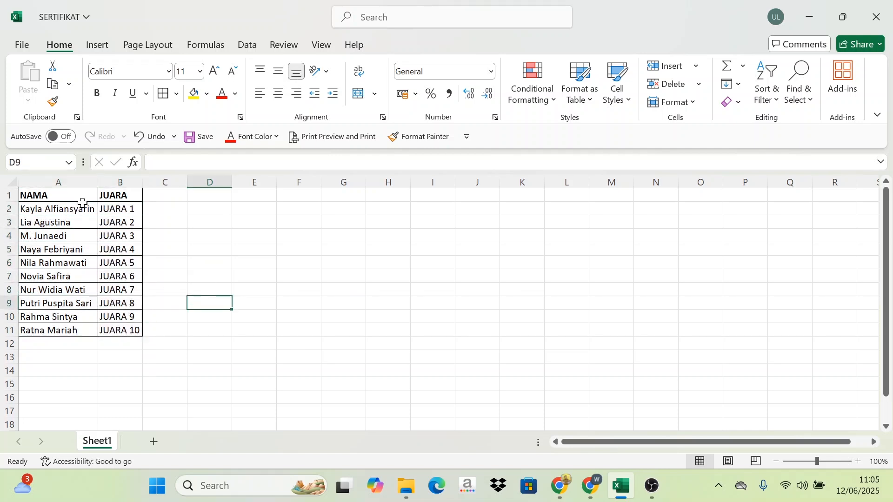
{"action": "left_click", "coordinate": [117, 205]}
{"action": "left_click", "coordinate": [127, 330]}
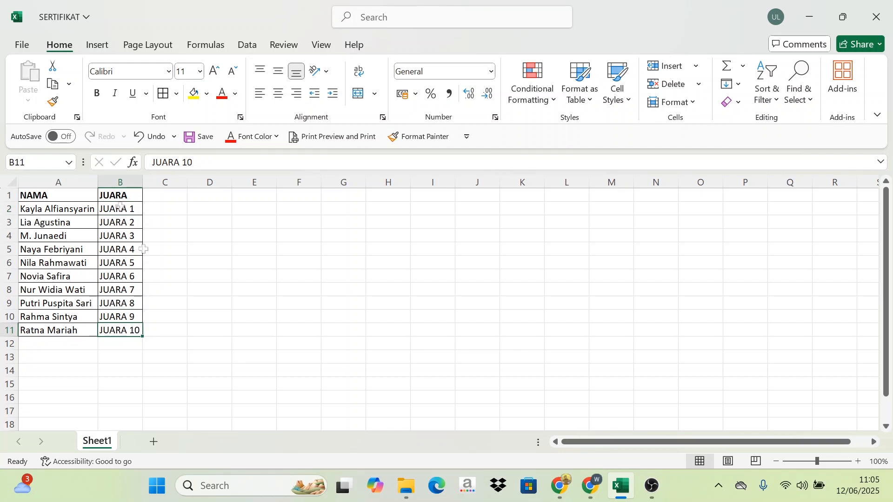
{"action": "left_click_drag", "start_coordinate": [26, 208], "coordinate": [132, 333]}
Compare the Canva certificate design with the NAMA and JUARA columns of the Excel table
{"action": "left_click", "coordinate": [591, 486]}
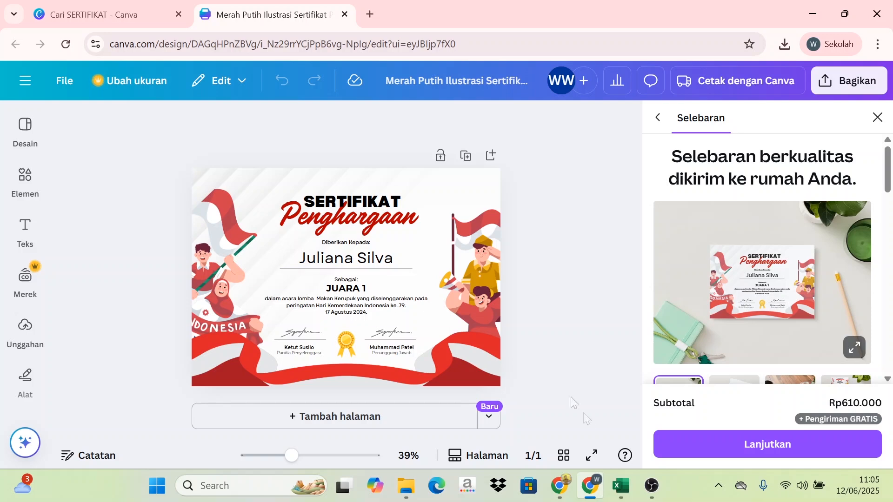
{"action": "left_click", "coordinate": [621, 486]}
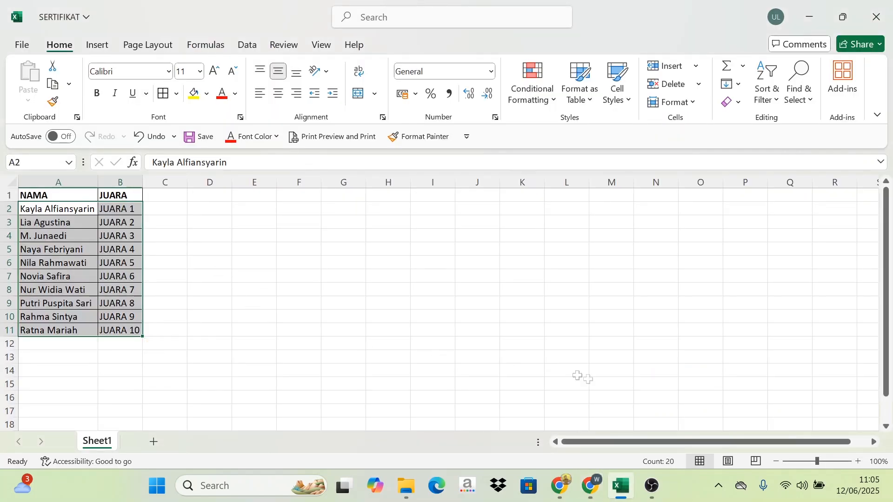
{"action": "left_click", "coordinate": [564, 344]}
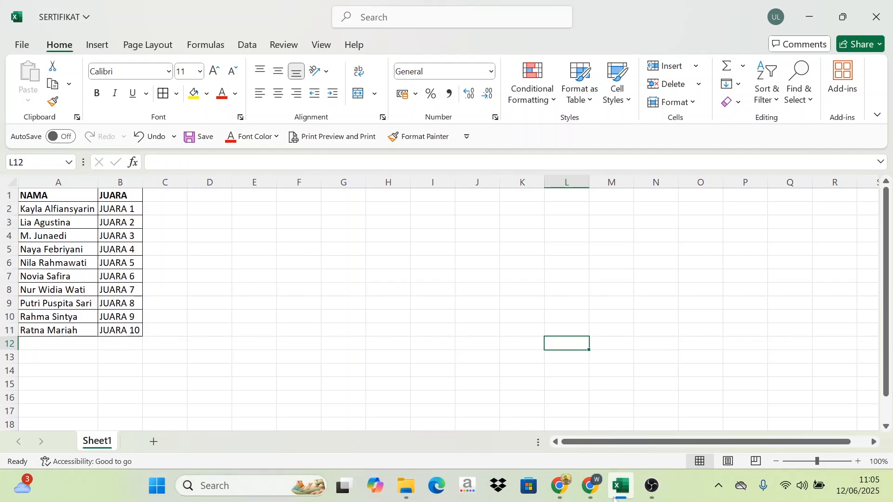
{"action": "left_click", "coordinate": [591, 486]}
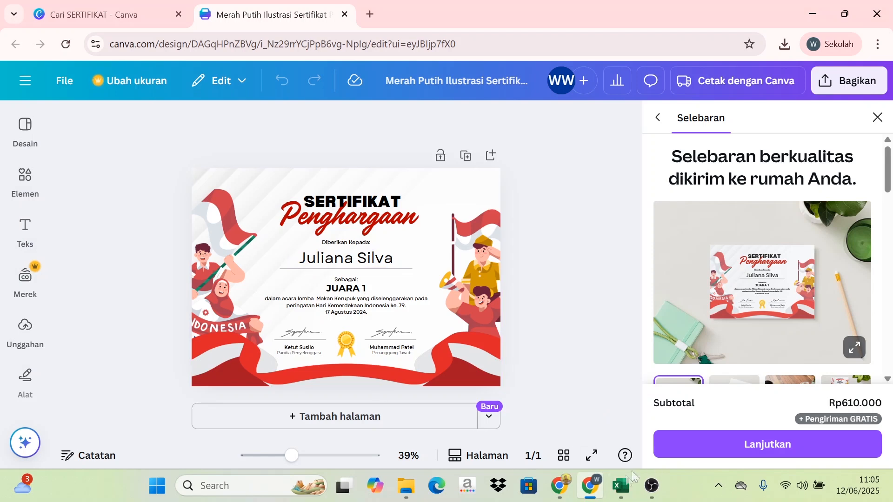
{"action": "left_click", "coordinate": [621, 486]}
{"action": "left_click", "coordinate": [43, 197]}
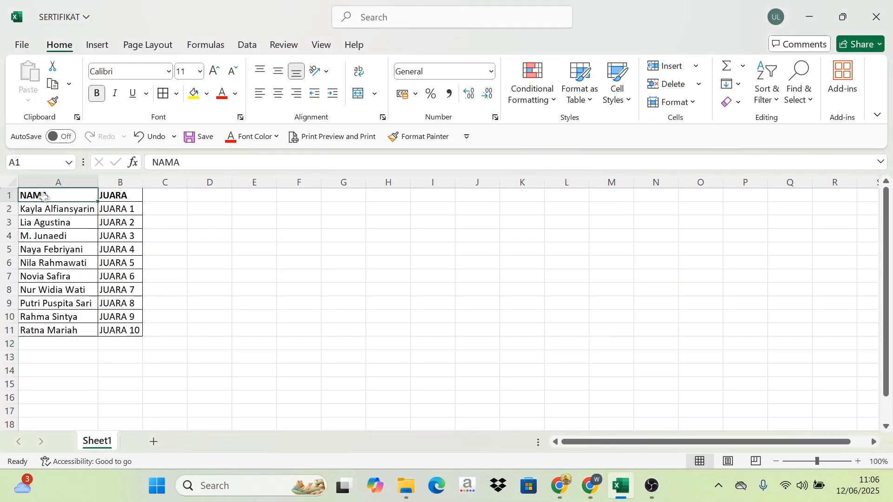
{"action": "left_click", "coordinate": [101, 208]}
{"action": "left_click", "coordinate": [95, 208]}
{"action": "left_click", "coordinate": [102, 209]}
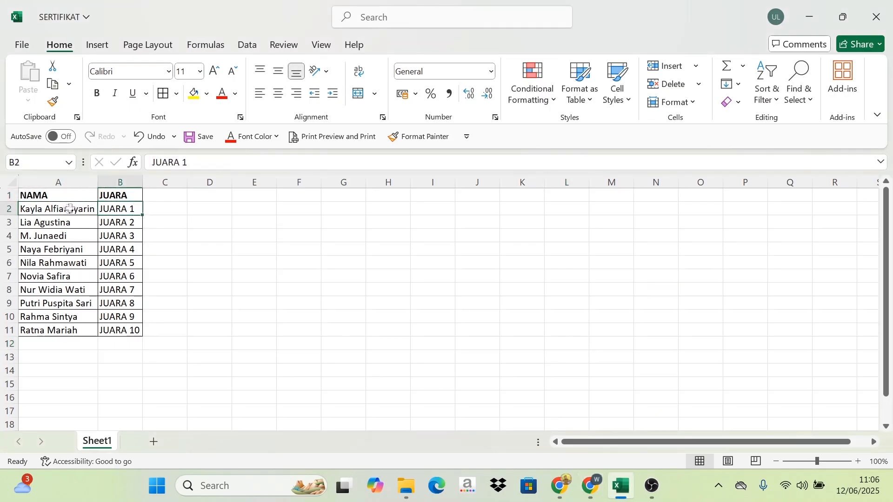
{"action": "left_click", "coordinate": [96, 209]}
{"action": "left_click_drag", "start_coordinate": [63, 210], "coordinate": [119, 329]}
{"action": "left_click", "coordinate": [192, 310]}
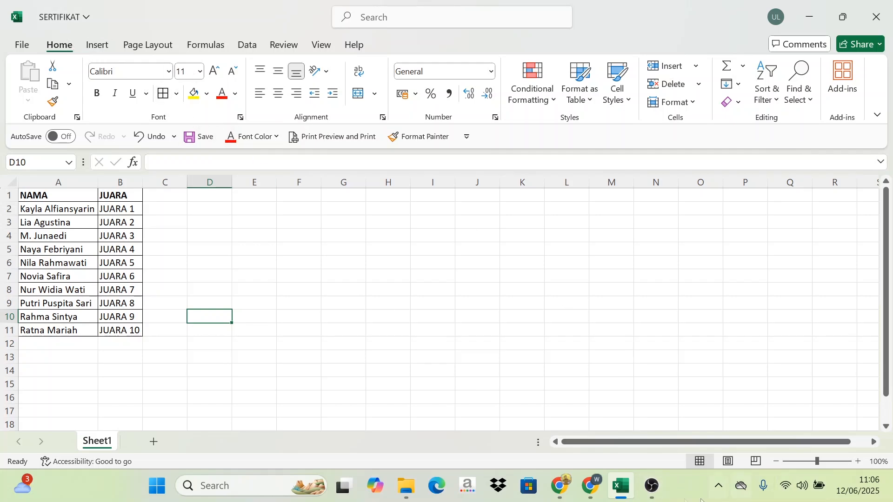
Switch to the Canva certificate, select the recipient name text and open the Buat banyak (bulk create) app
{"action": "left_click", "coordinate": [590, 486]}
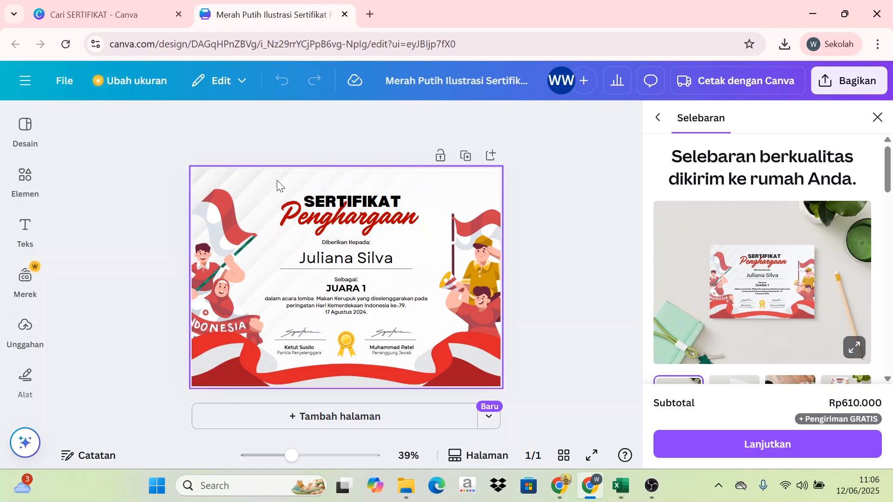
{"action": "left_click", "coordinate": [368, 264]}
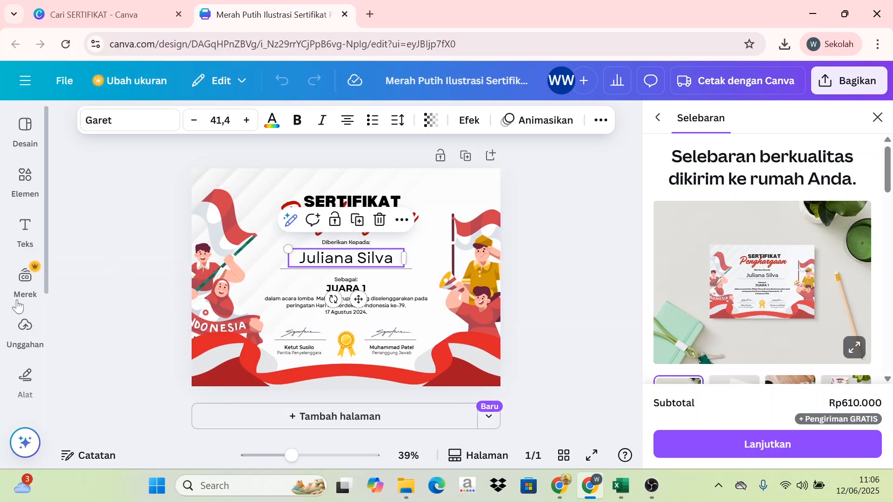
{"action": "scroll", "coordinate": [17, 305], "scroll_direction": "down", "scroll_amount": 2}
{"action": "scroll", "coordinate": [16, 306], "scroll_direction": "down", "scroll_amount": 2}
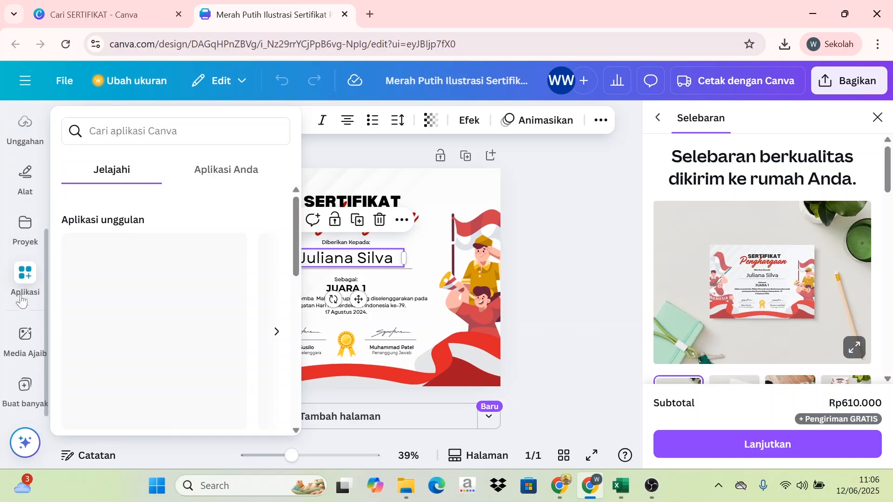
{"action": "left_click", "coordinate": [29, 292]}
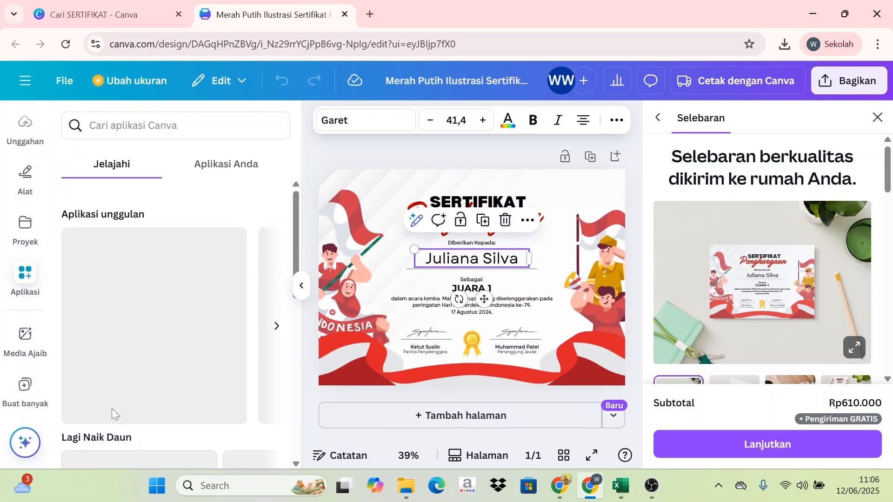
{"action": "scroll", "coordinate": [227, 343], "scroll_direction": "down", "scroll_amount": 8}
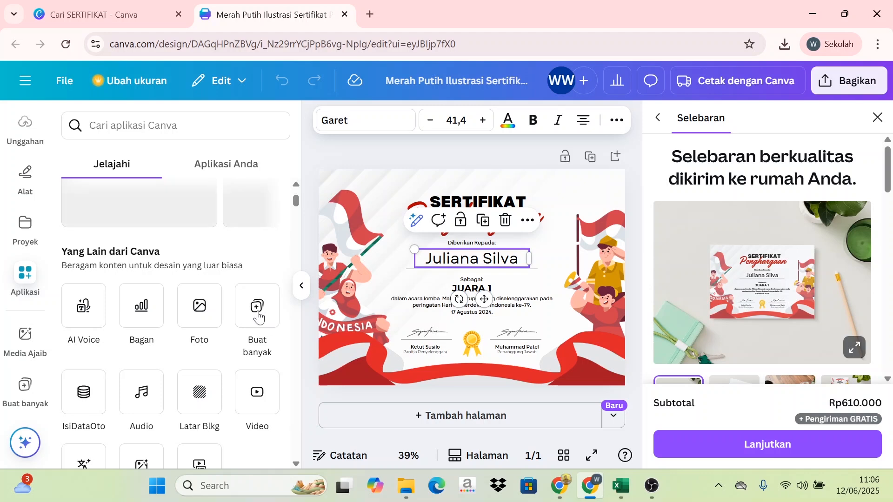
{"action": "left_click", "coordinate": [258, 316]}
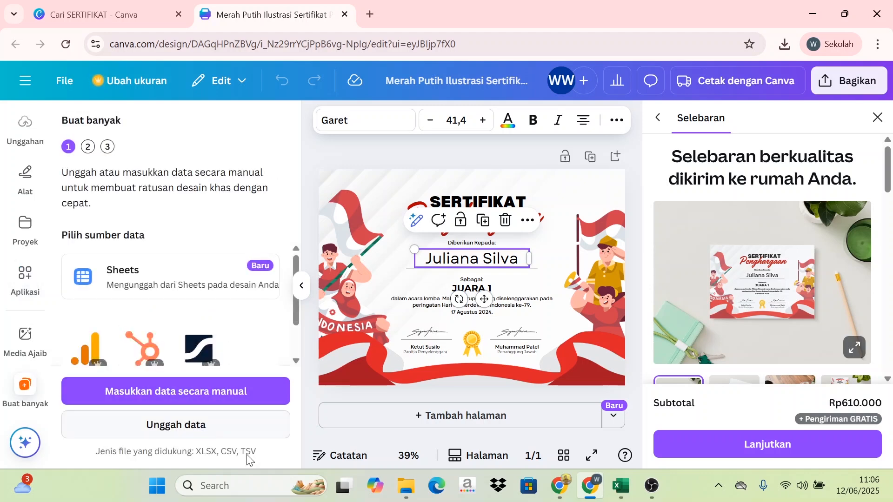
Upload the SERTIFIKAT workbook from Documents as the bulk-create data source, using Sheet1 range A1 to B11
{"action": "left_click", "coordinate": [621, 485]}
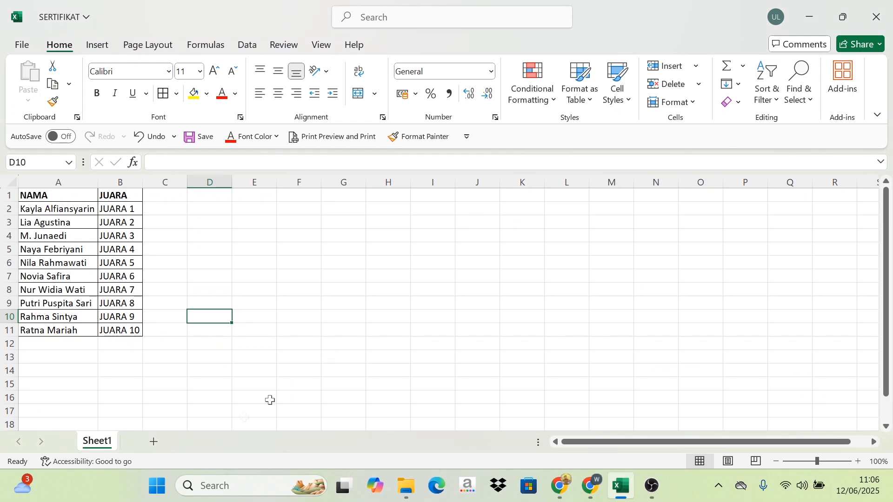
{"action": "left_click", "coordinate": [591, 485]}
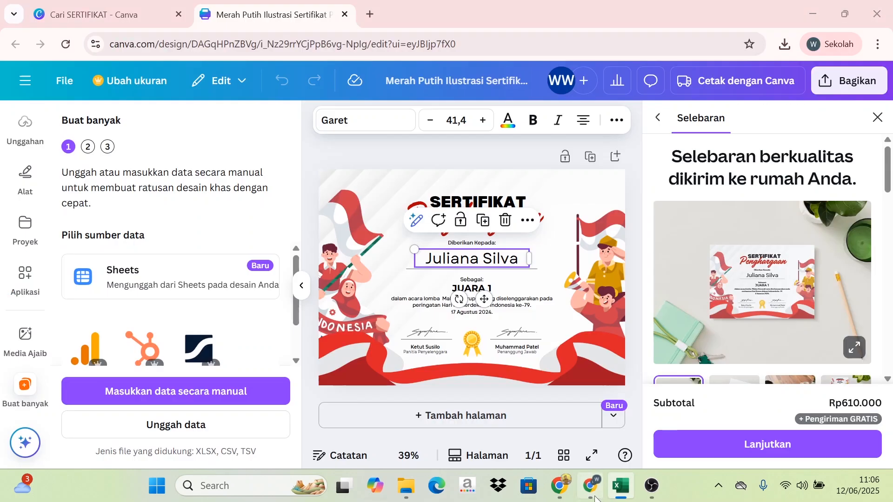
{"action": "left_click", "coordinate": [194, 428]}
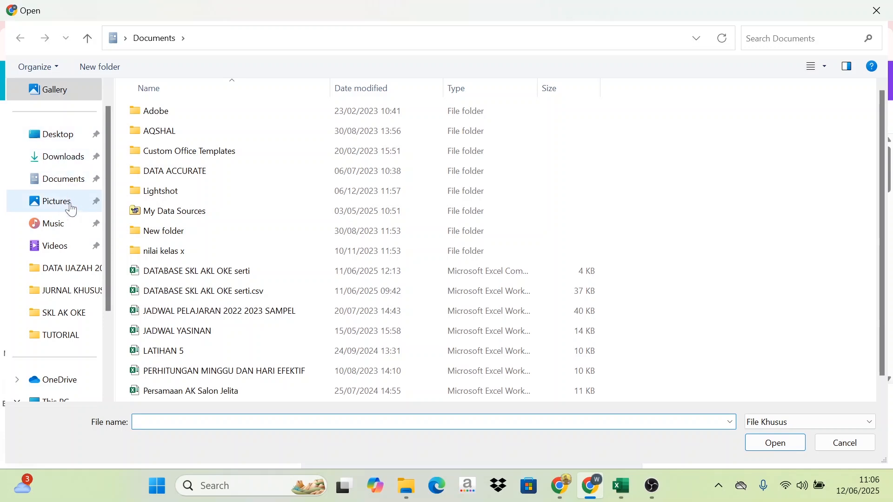
{"action": "left_click", "coordinate": [72, 180]}
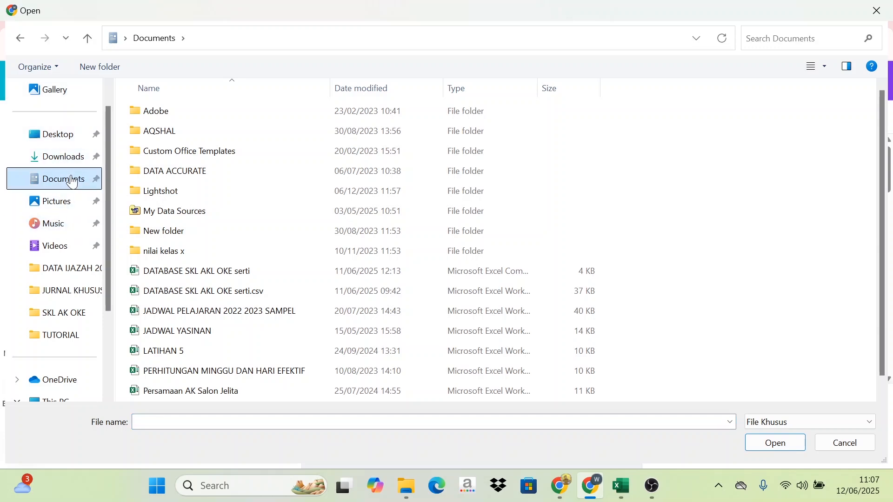
{"action": "scroll", "coordinate": [204, 363], "scroll_direction": "down", "scroll_amount": 1}
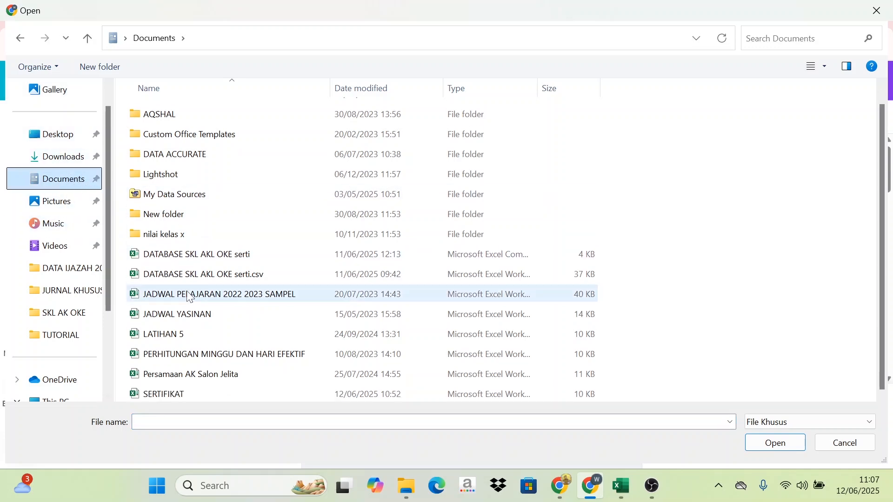
{"action": "double_click", "coordinate": [188, 396]}
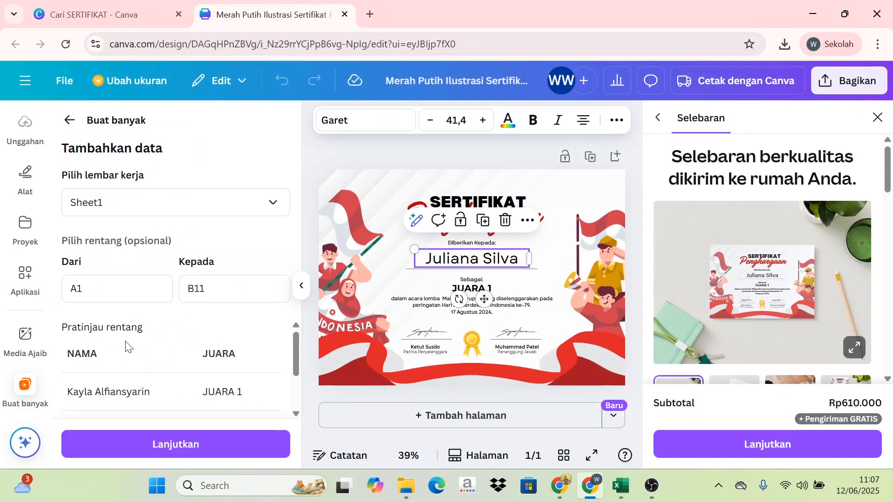
{"action": "scroll", "coordinate": [126, 347], "scroll_direction": "down", "scroll_amount": 2}
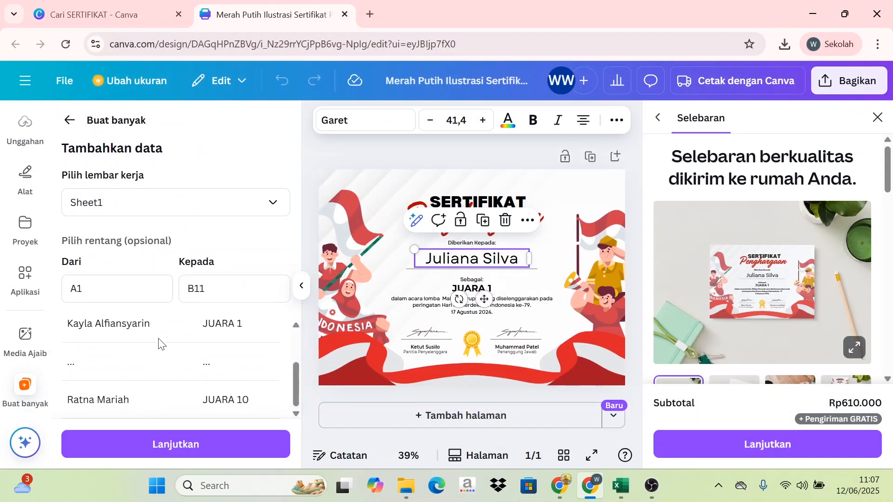
{"action": "left_click", "coordinate": [190, 445]}
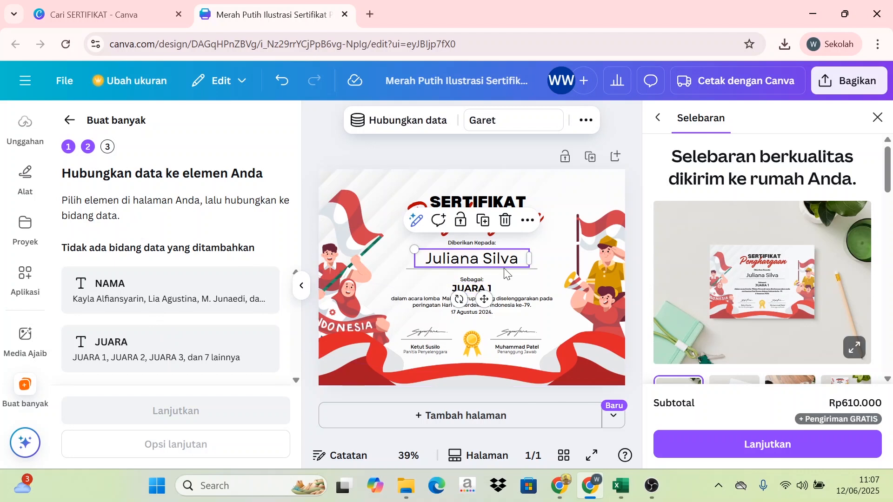
Close the Selebaran print panel and connect the certificate's recipient name text to the NAMA data field
{"action": "left_click", "coordinate": [878, 118]}
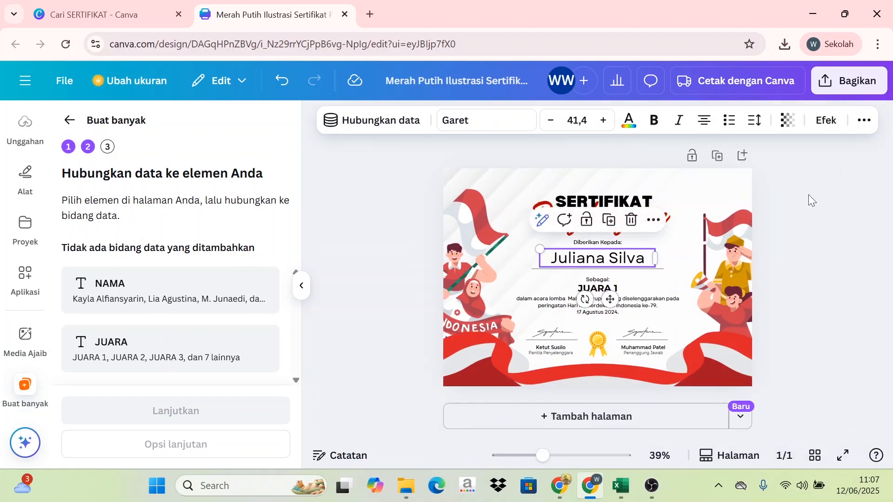
{"action": "left_click", "coordinate": [813, 261]}
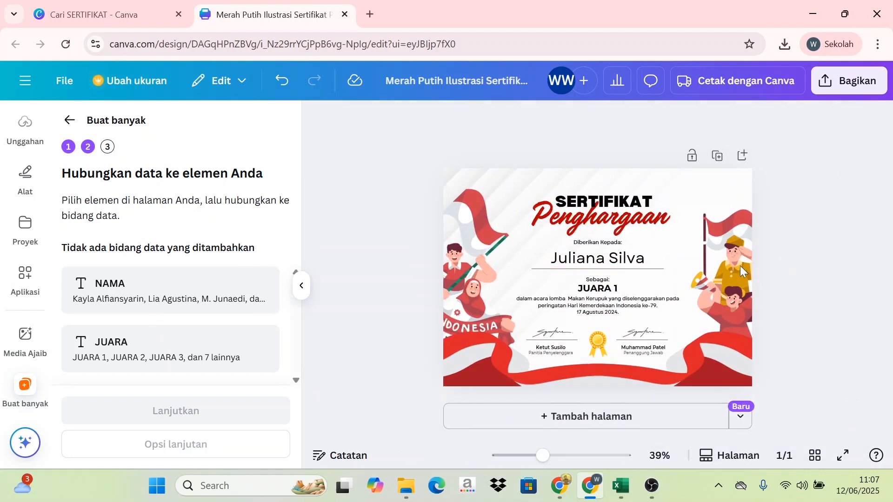
{"action": "right_click", "coordinate": [601, 267]}
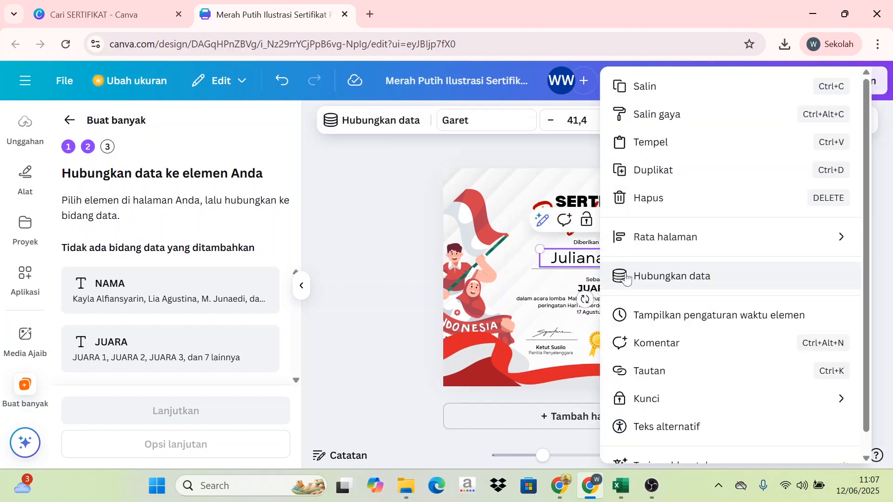
{"action": "left_click", "coordinate": [665, 278]}
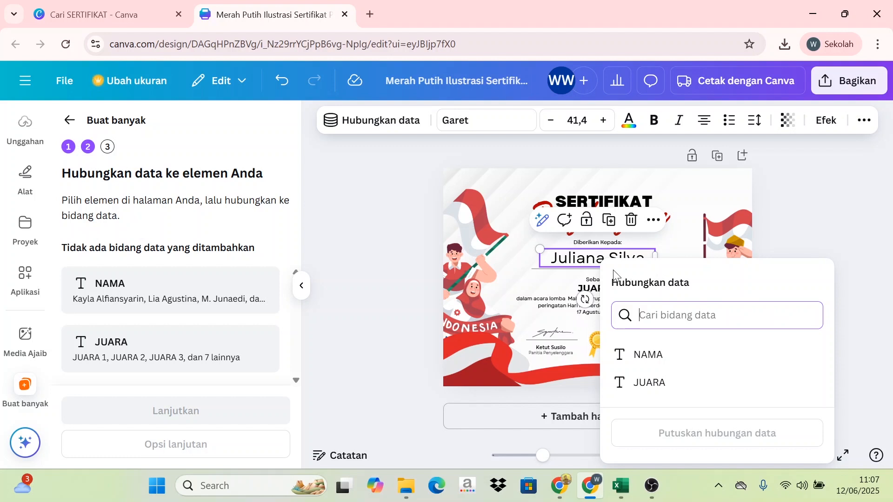
{"action": "left_click", "coordinate": [663, 355]}
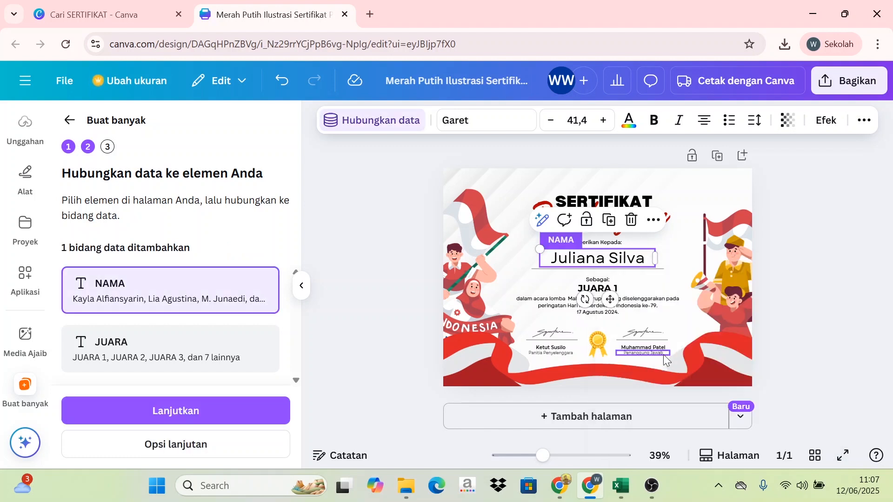
{"action": "left_click", "coordinate": [784, 237]}
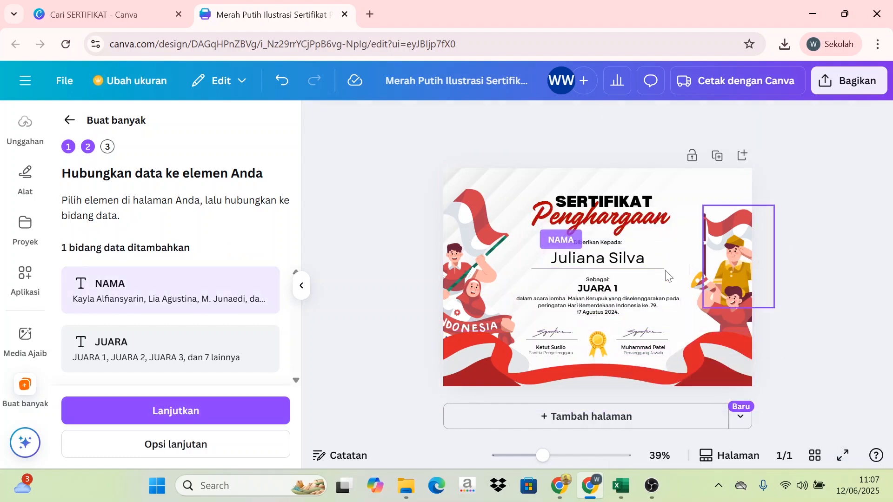
Connect the JUARA 1 ranking text on the certificate to the JUARA data field
{"action": "right_click", "coordinate": [594, 293]}
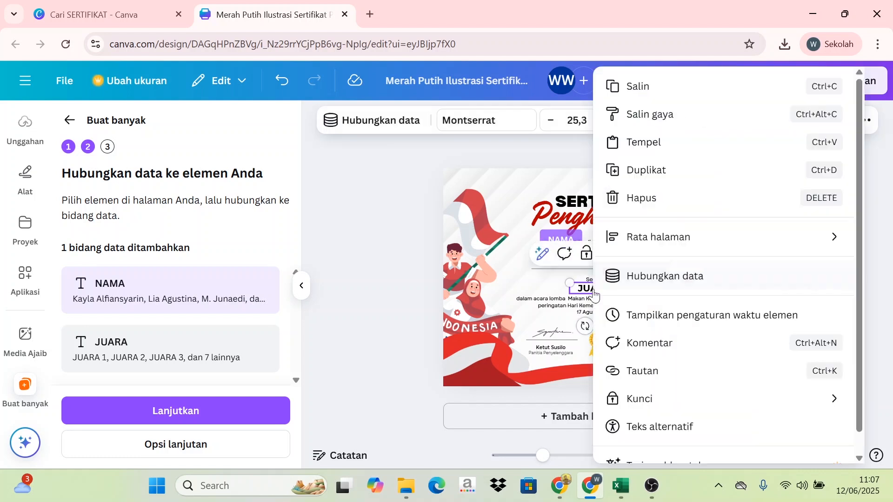
{"action": "left_click", "coordinate": [696, 278]}
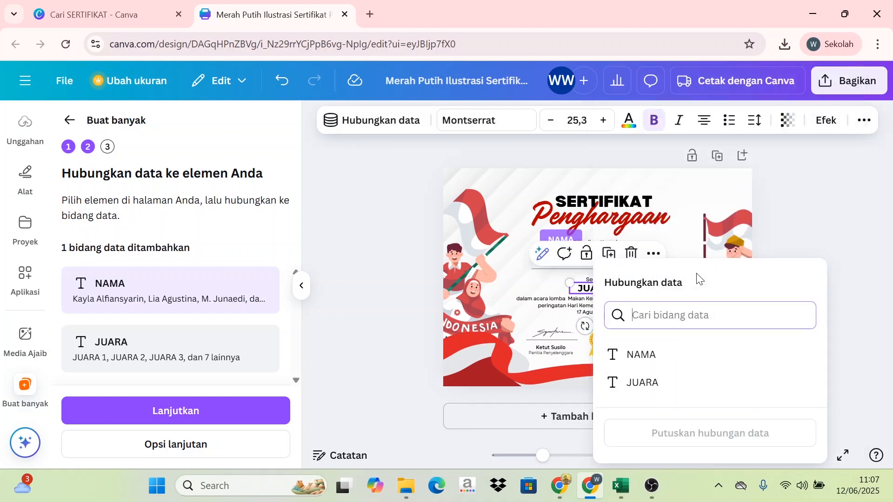
{"action": "left_click", "coordinate": [662, 385]}
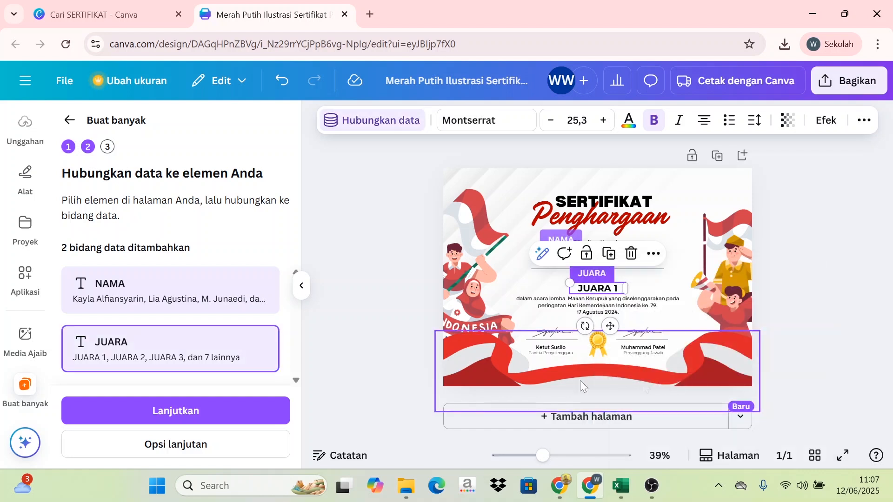
Keep all data rows selected and generate the 10 certificate designs
{"action": "left_click", "coordinate": [188, 411]}
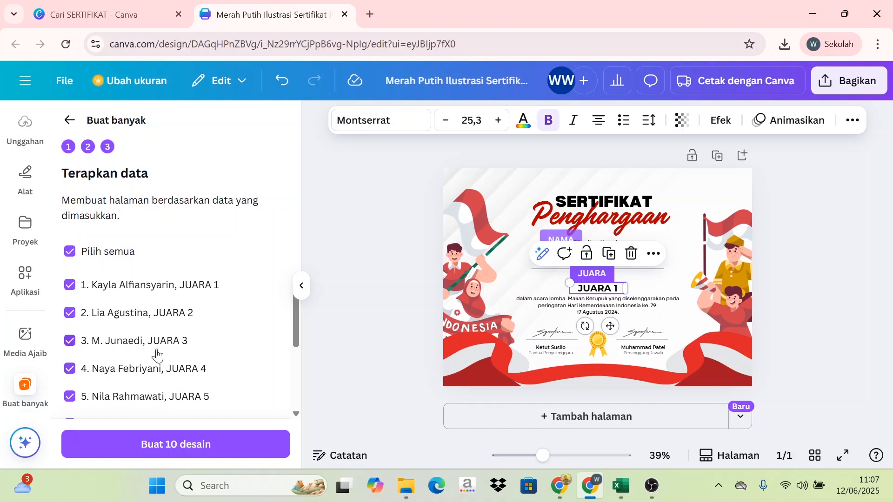
{"action": "scroll", "coordinate": [158, 355], "scroll_direction": "down", "scroll_amount": 2}
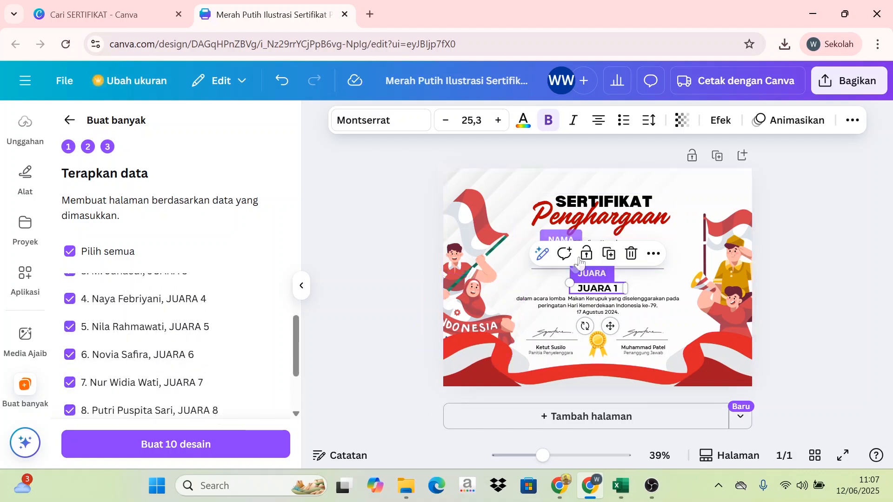
{"action": "left_click", "coordinate": [191, 441]}
{"action": "left_click", "coordinate": [185, 448]}
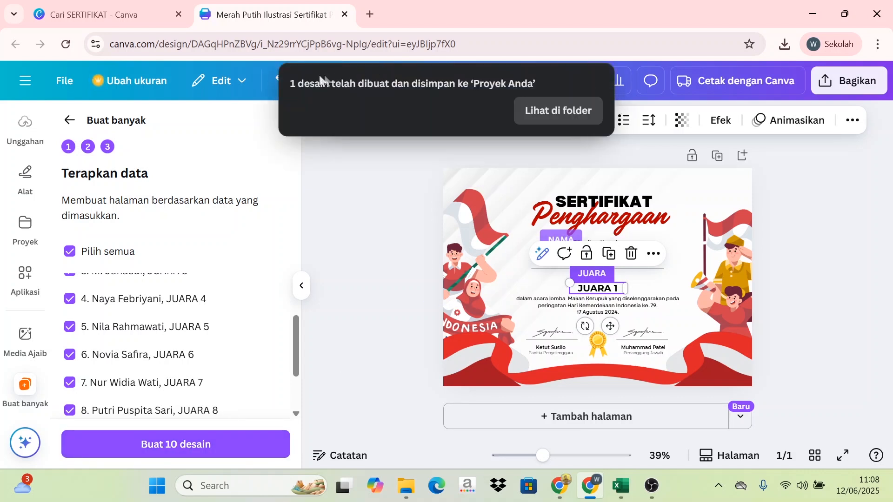
Open the generated (Buat Banyak 1) certificate design from the recent designs in the Canva projects
{"action": "left_click", "coordinate": [573, 119]}
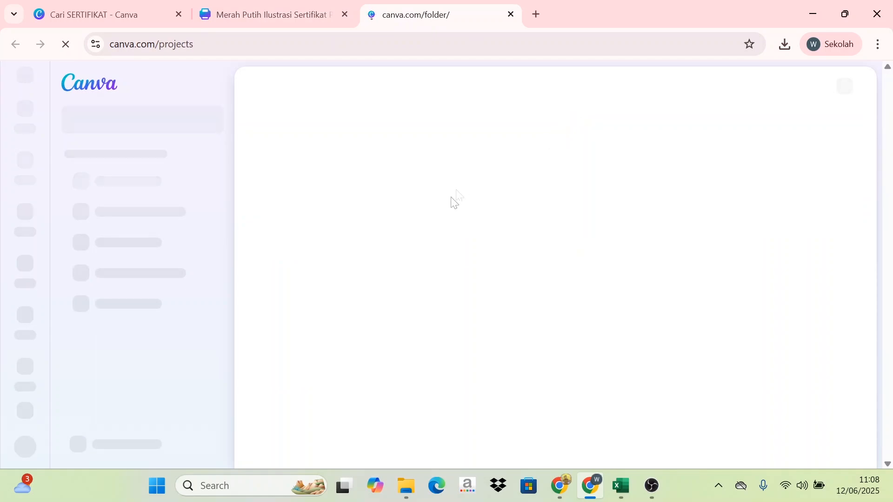
{"action": "scroll", "coordinate": [384, 288], "scroll_direction": "down", "scroll_amount": 5}
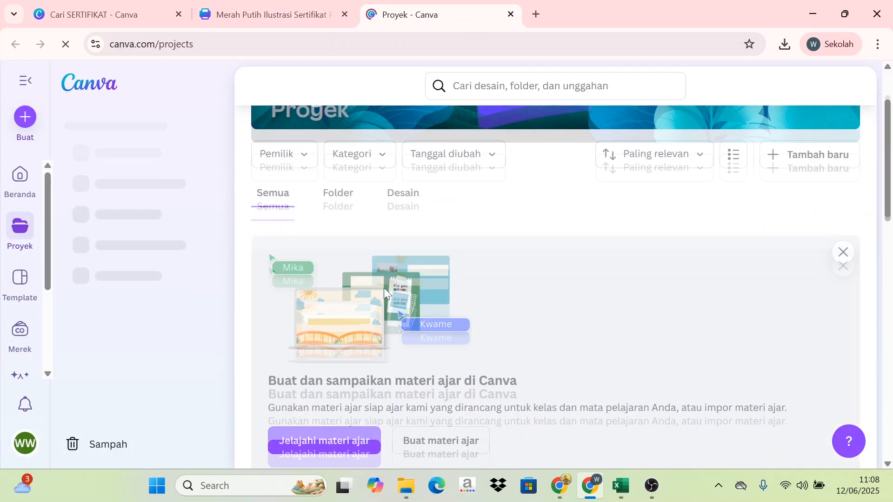
{"action": "scroll", "coordinate": [390, 298], "scroll_direction": "down", "scroll_amount": 4}
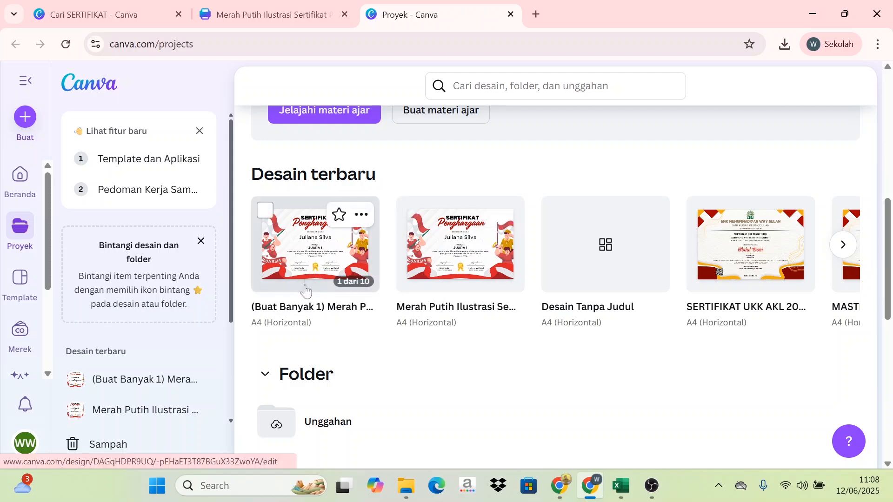
{"action": "left_click", "coordinate": [294, 252]}
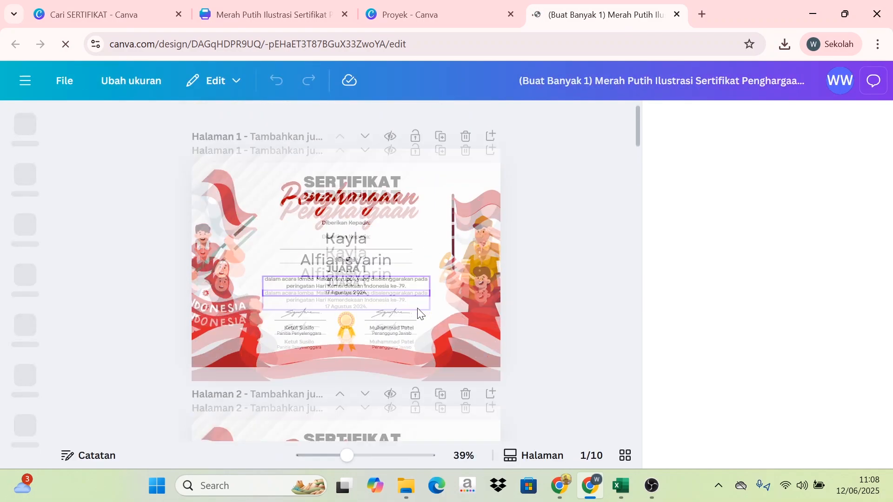
{"action": "scroll", "coordinate": [417, 308], "scroll_direction": "down", "scroll_amount": 8}
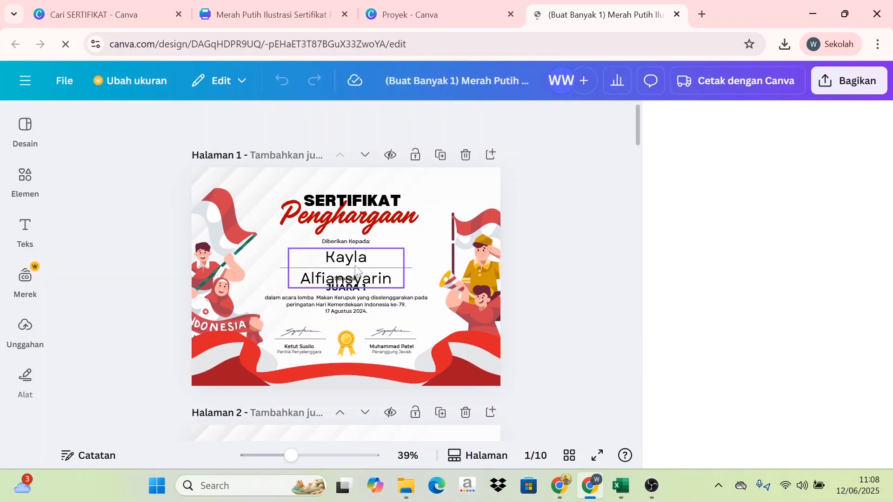
Widen the recipient name text box on page 1 on both sides so the name fits on one line
{"action": "left_click", "coordinate": [356, 270]}
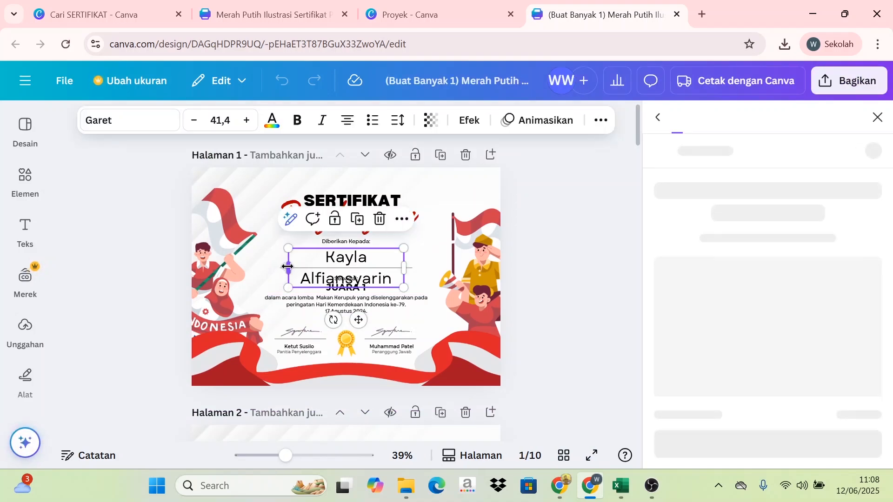
{"action": "left_click_drag", "start_coordinate": [288, 266], "coordinate": [258, 264]}
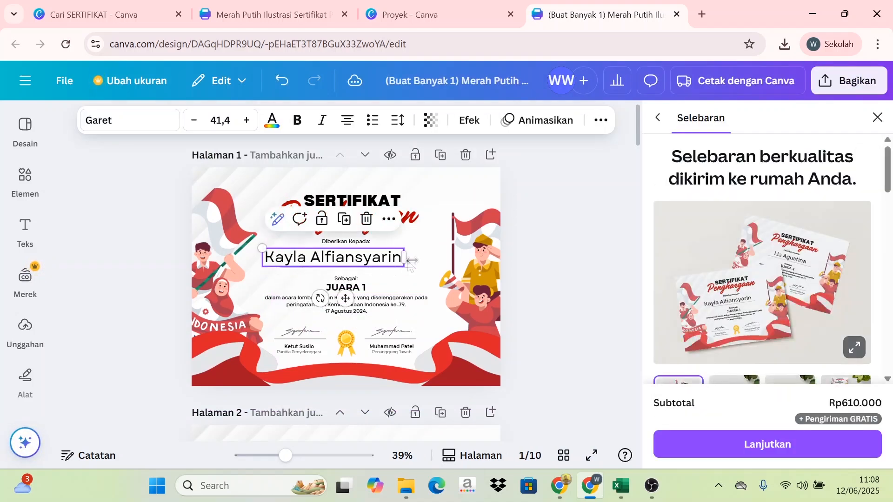
{"action": "left_click_drag", "start_coordinate": [409, 263], "coordinate": [423, 259]}
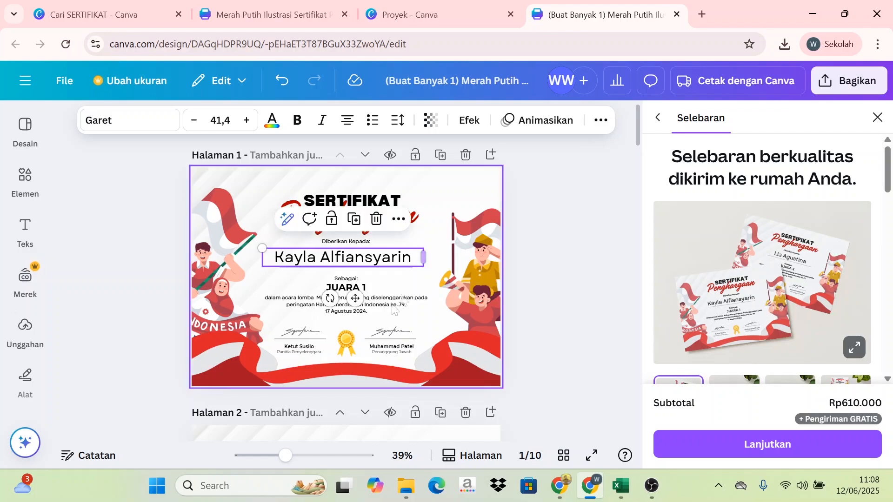
Look through the generated certificates from page 2 onward, checking each recipient name and ranking
{"action": "scroll", "coordinate": [381, 311], "scroll_direction": "down", "scroll_amount": 6}
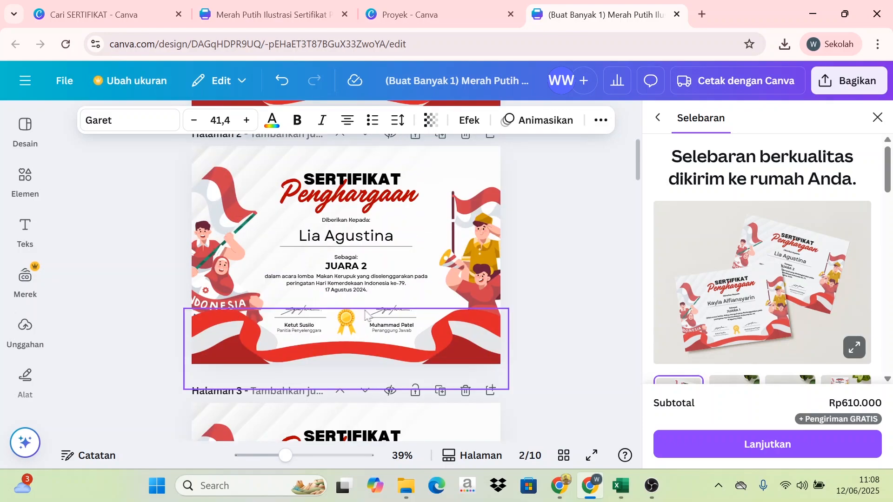
{"action": "scroll", "coordinate": [368, 303], "scroll_direction": "down", "scroll_amount": 5}
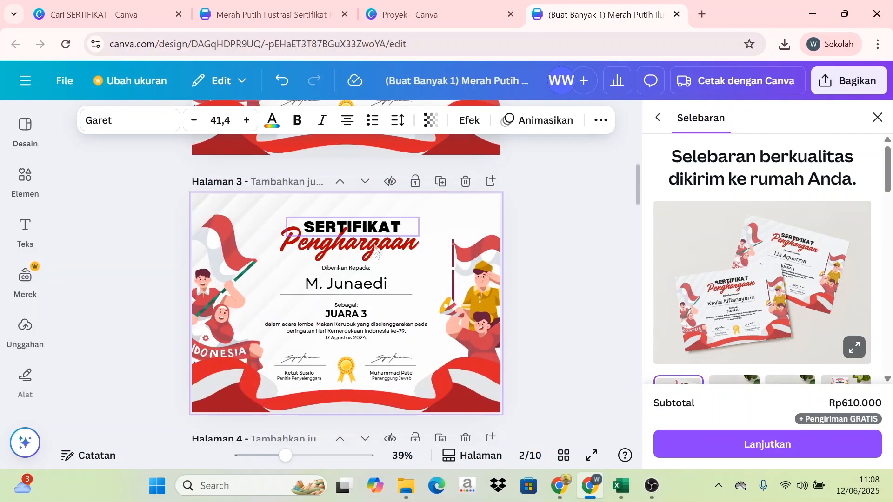
{"action": "scroll", "coordinate": [375, 251], "scroll_direction": "down", "scroll_amount": 3}
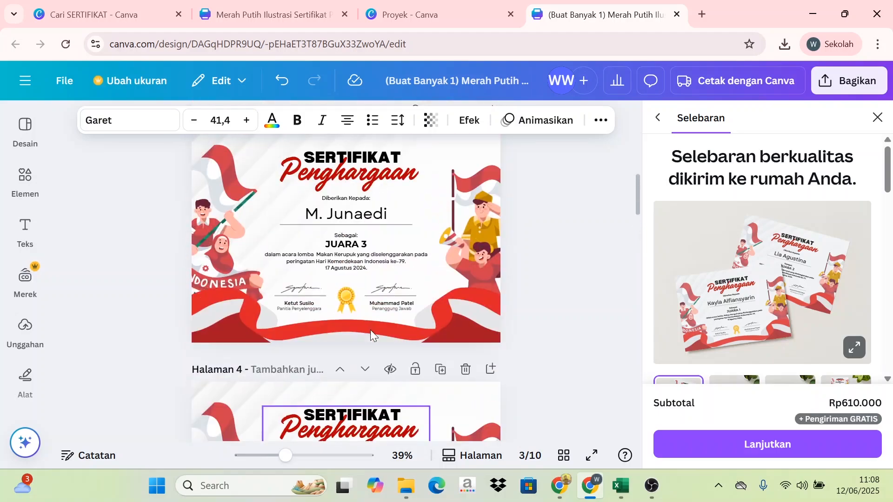
{"action": "scroll", "coordinate": [370, 330], "scroll_direction": "down", "scroll_amount": 10}
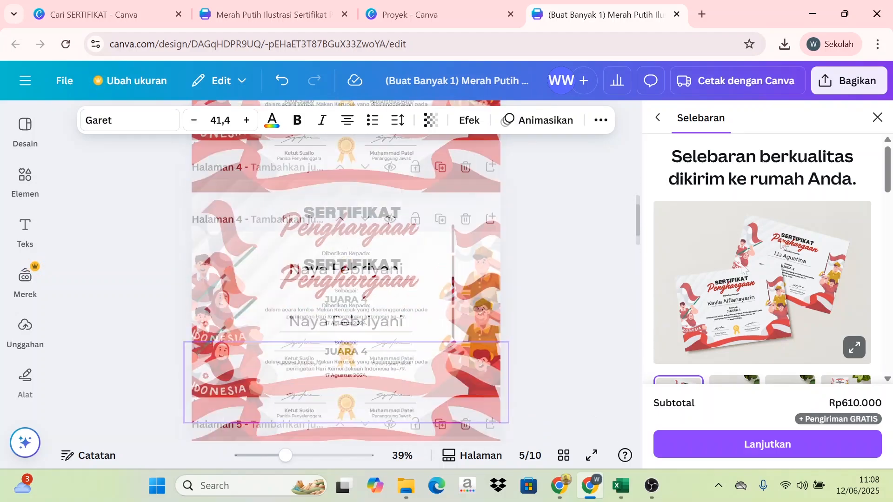
Close the flyer print offer and download certificate pages 1–10 as PNG files at size 1
{"action": "left_click", "coordinate": [877, 118]}
{"action": "scroll", "coordinate": [464, 244], "scroll_direction": "up", "scroll_amount": 10}
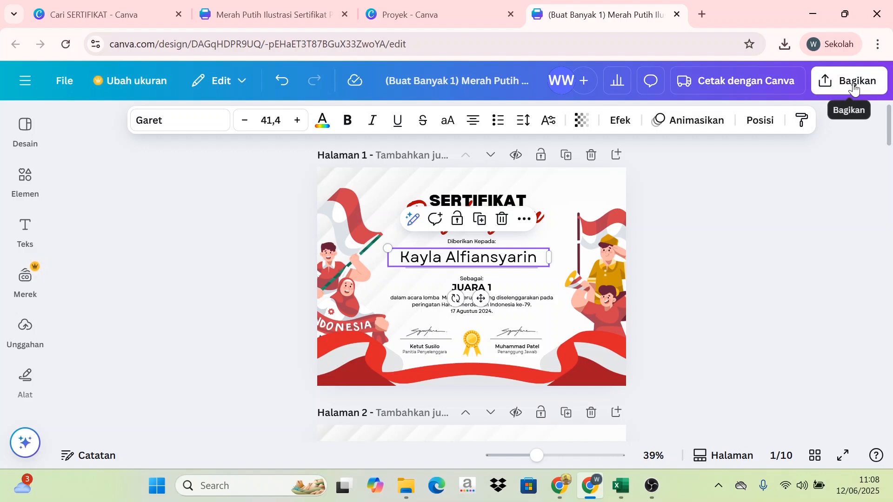
{"action": "left_click", "coordinate": [837, 92]}
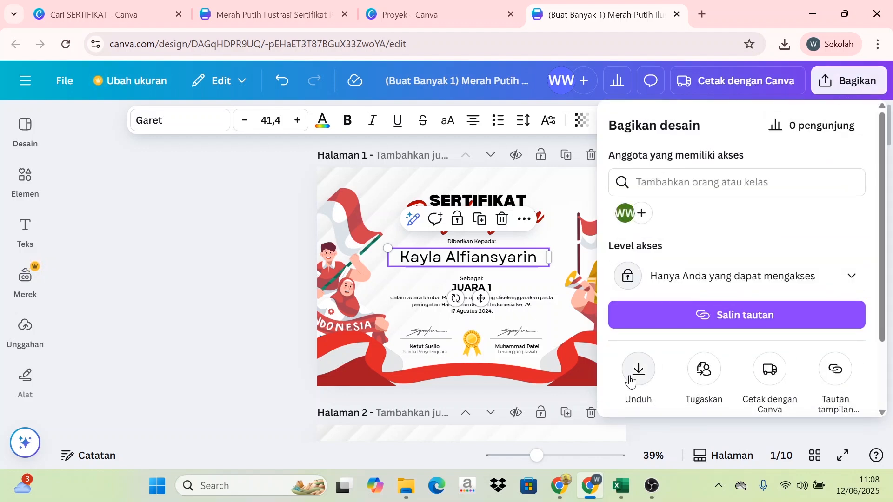
{"action": "left_click", "coordinate": [638, 374]}
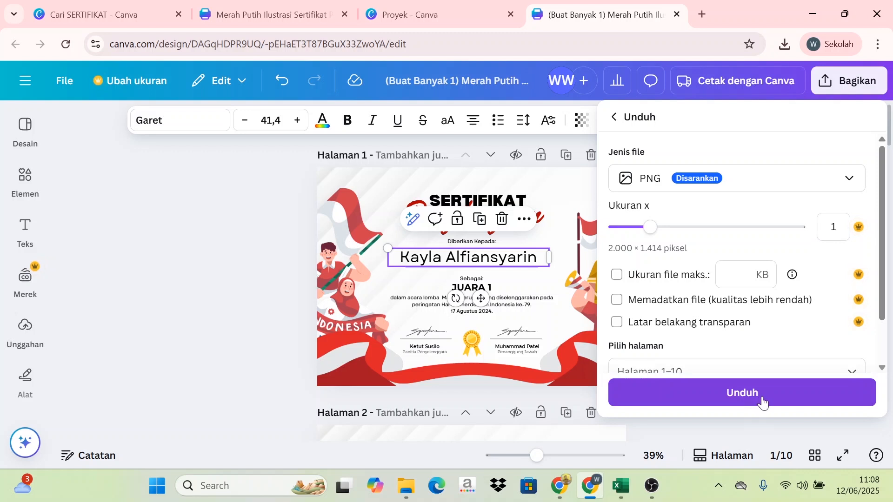
{"action": "left_click", "coordinate": [765, 400]}
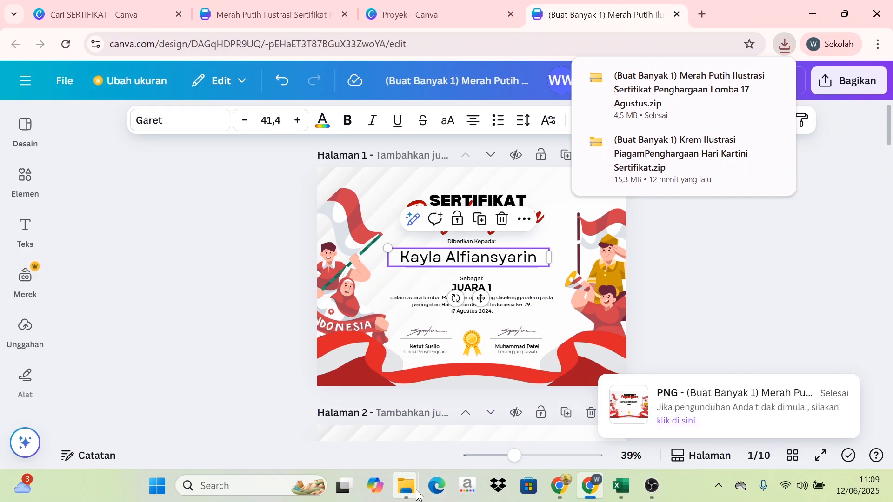
Switch to File Explorer and open the newest (Buat Banyak 1) Merah Putih certificate zip in the Downloads folder
{"action": "mouse_move", "coordinate": [417, 493]}
{"action": "left_click", "coordinate": [493, 418]}
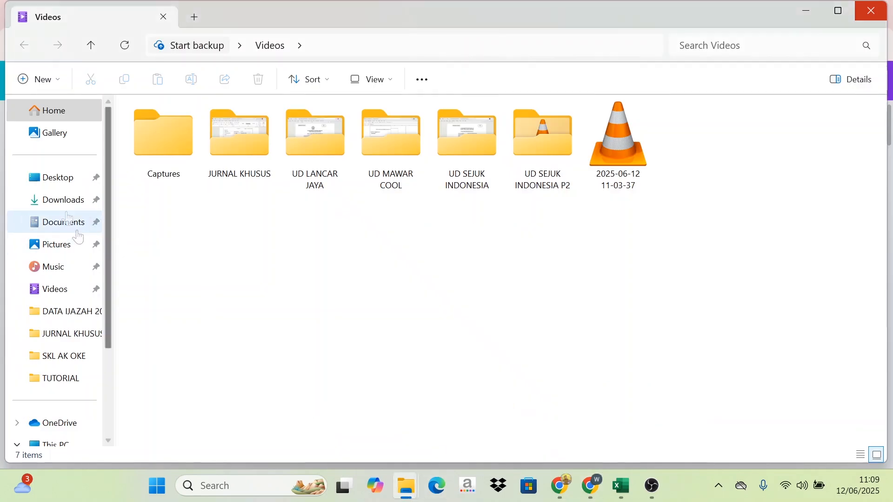
{"action": "left_click", "coordinate": [59, 177]}
{"action": "left_click", "coordinate": [67, 200]}
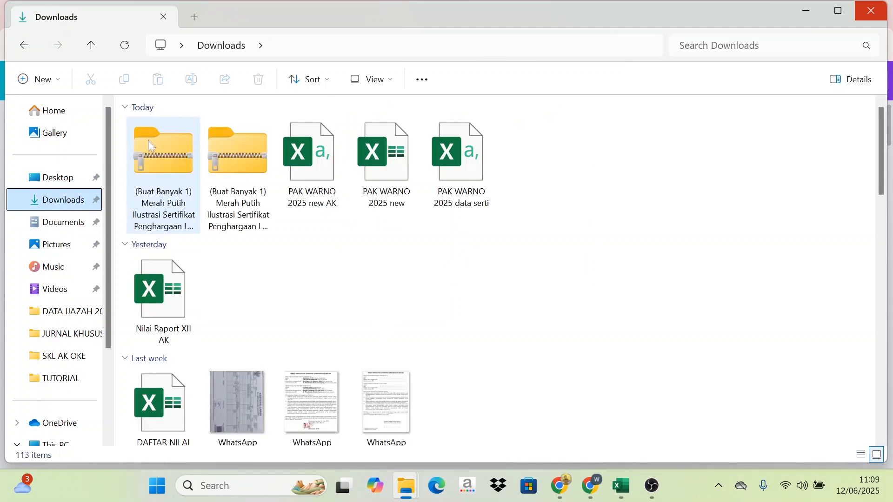
{"action": "left_click", "coordinate": [178, 184]}
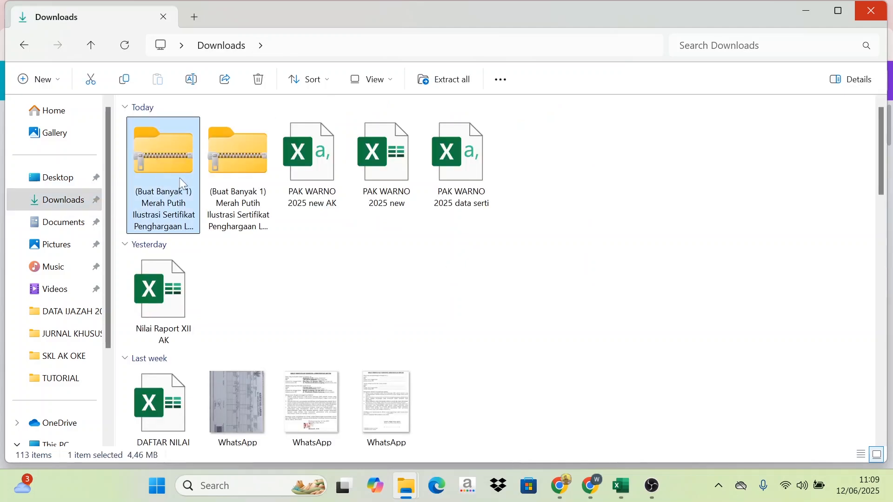
{"action": "double_click", "coordinate": [182, 185]}
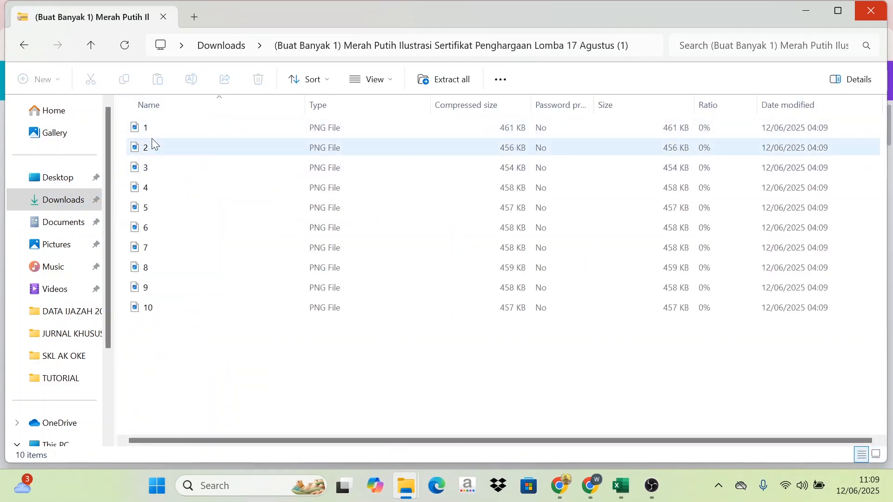
Open certificate image 1 from the zip, view its print preview, and close the preview without printing
{"action": "right_click", "coordinate": [140, 127]}
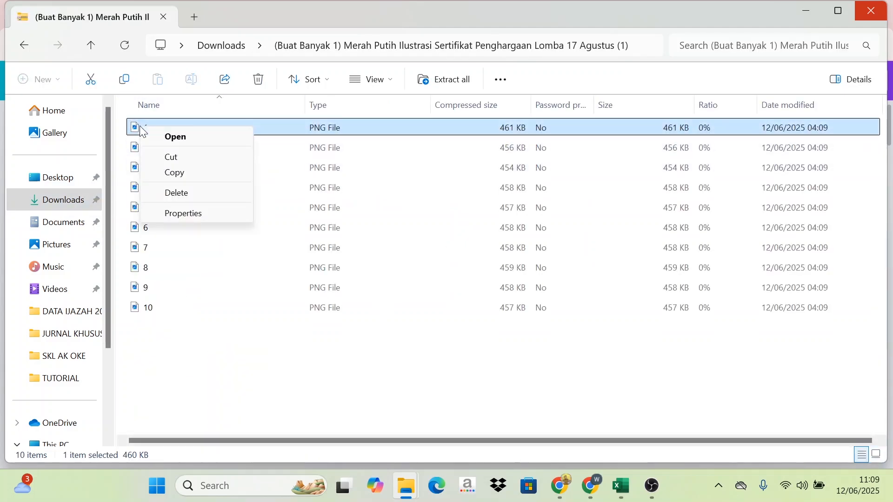
{"action": "left_click", "coordinate": [231, 336]}
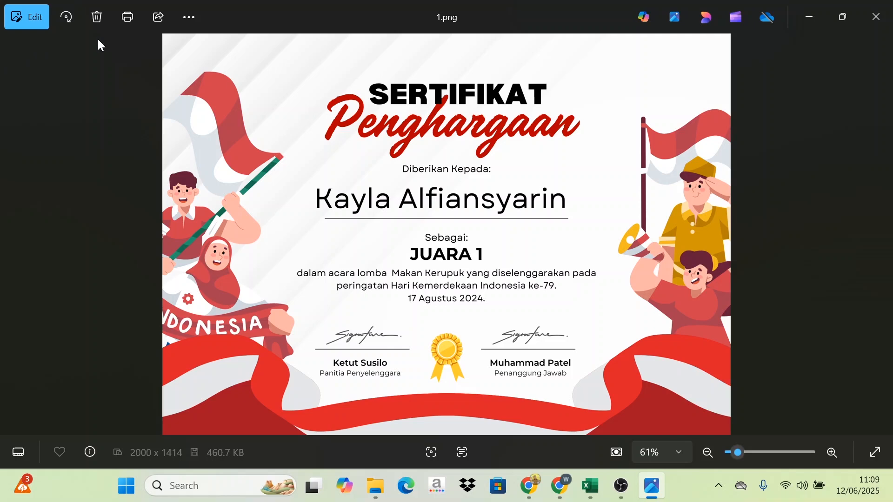
{"action": "key", "text": "ctrl+p"}
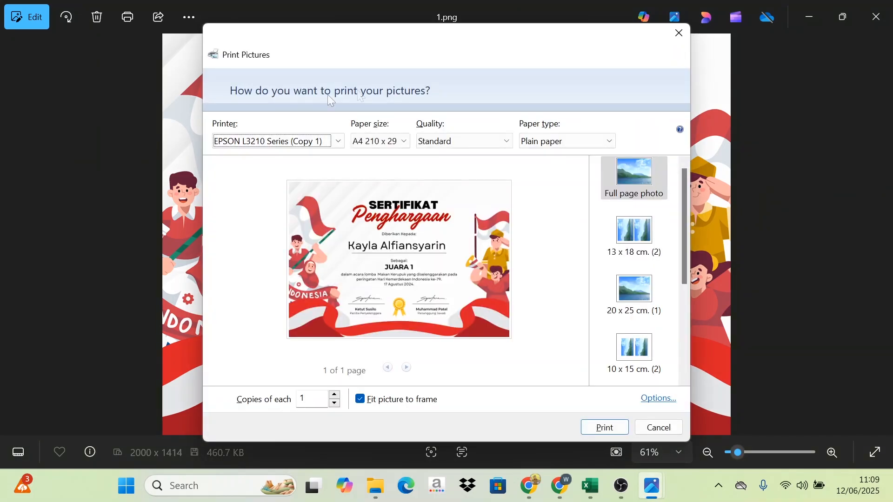
{"action": "left_click", "coordinate": [680, 33]}
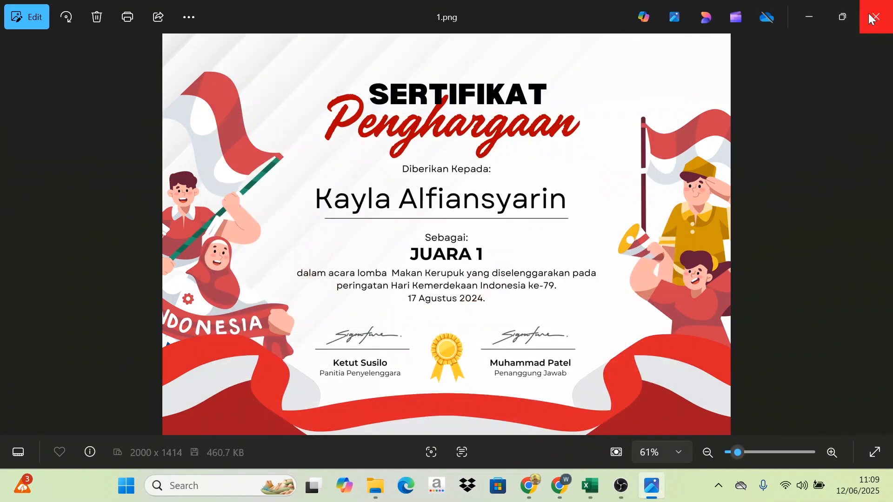